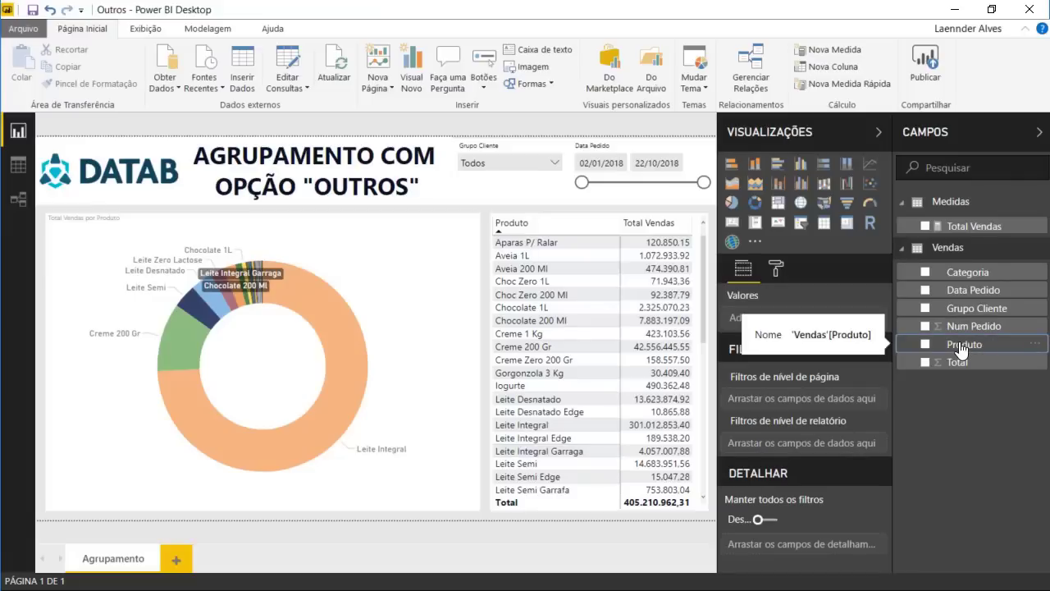
Check the donut chart's fields, the Total Vendas measure formula and the details of its small slices.
{"action": "left_click", "coordinate": [372, 283]}
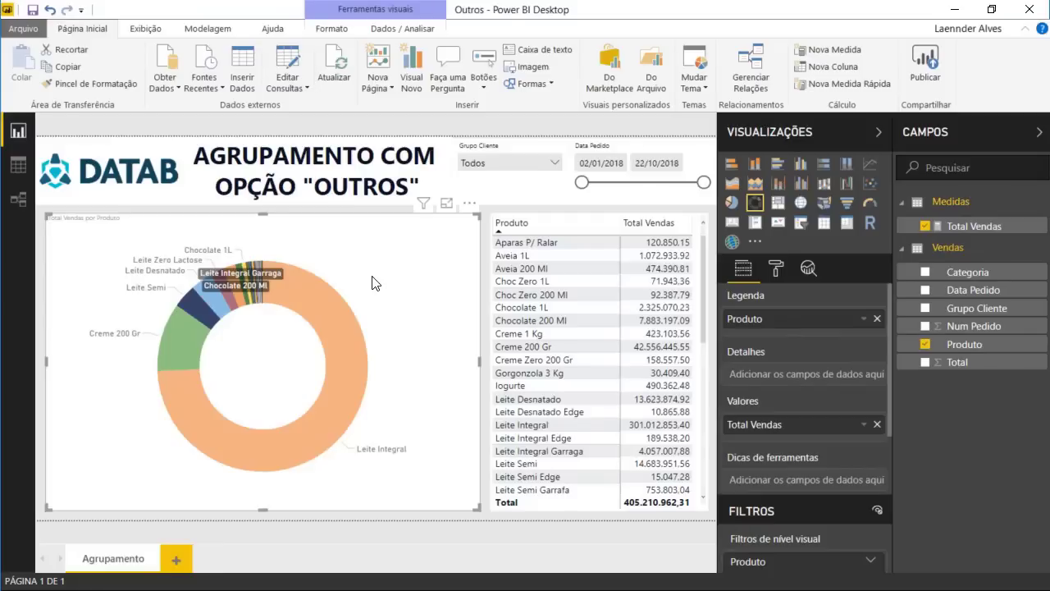
{"action": "left_click", "coordinate": [976, 226]}
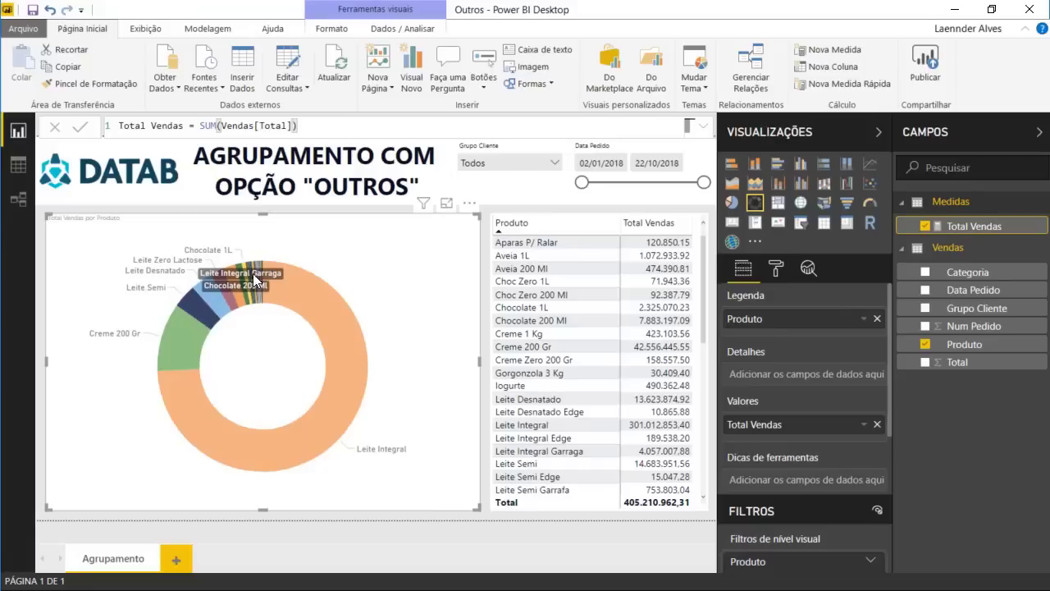
{"action": "mouse_move", "coordinate": [256, 266]}
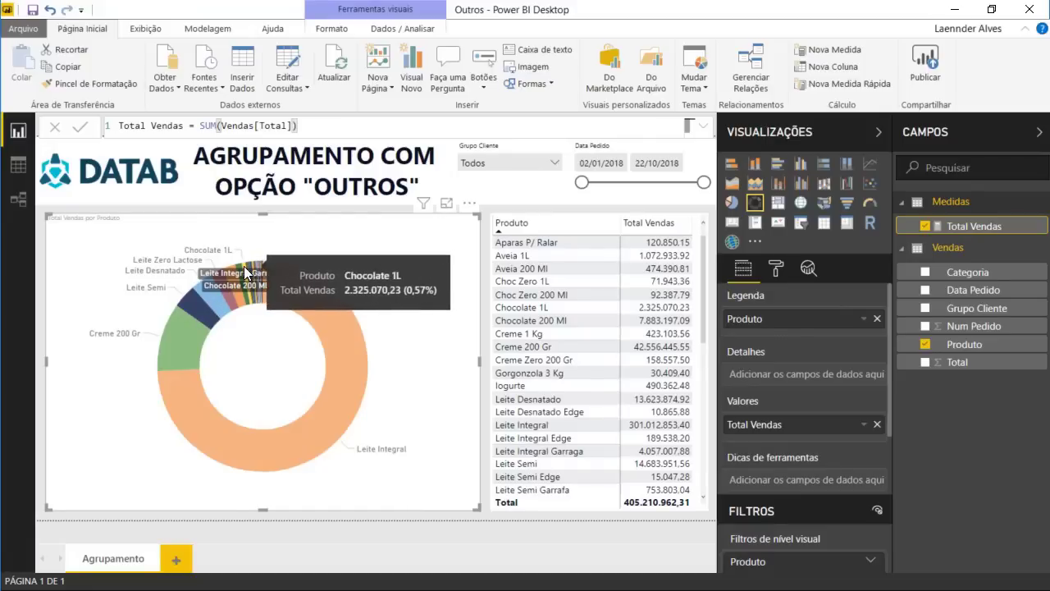
{"action": "mouse_move", "coordinate": [309, 287]}
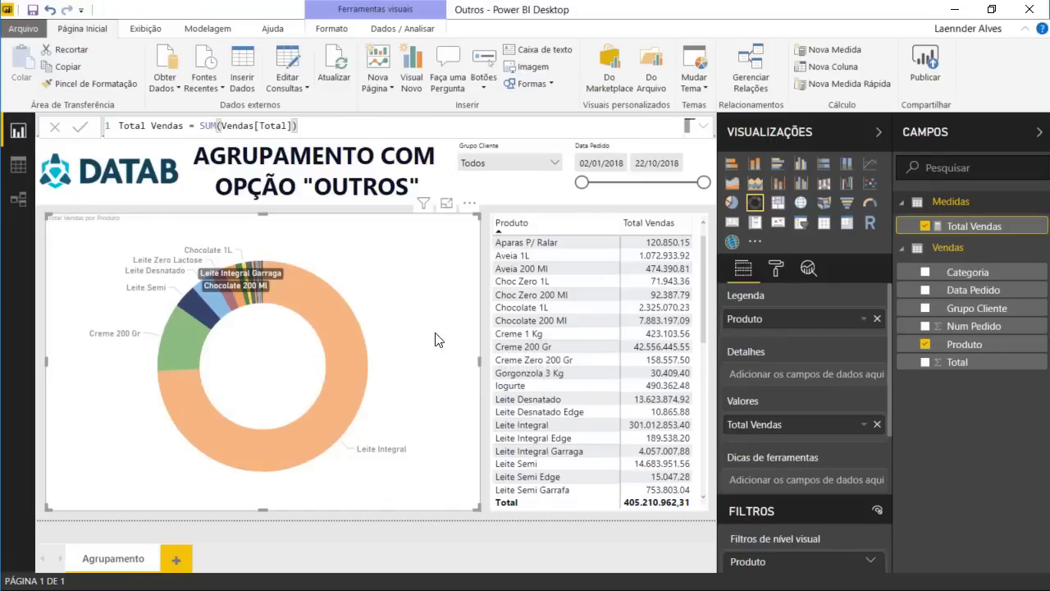
{"action": "left_click", "coordinate": [990, 351]}
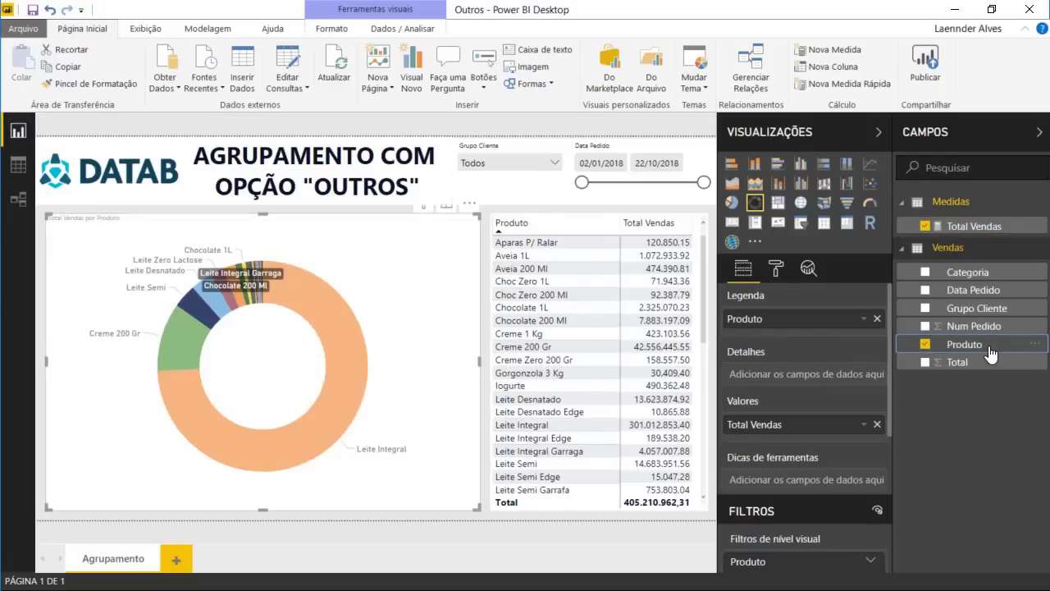
{"action": "right_click", "coordinate": [988, 345]}
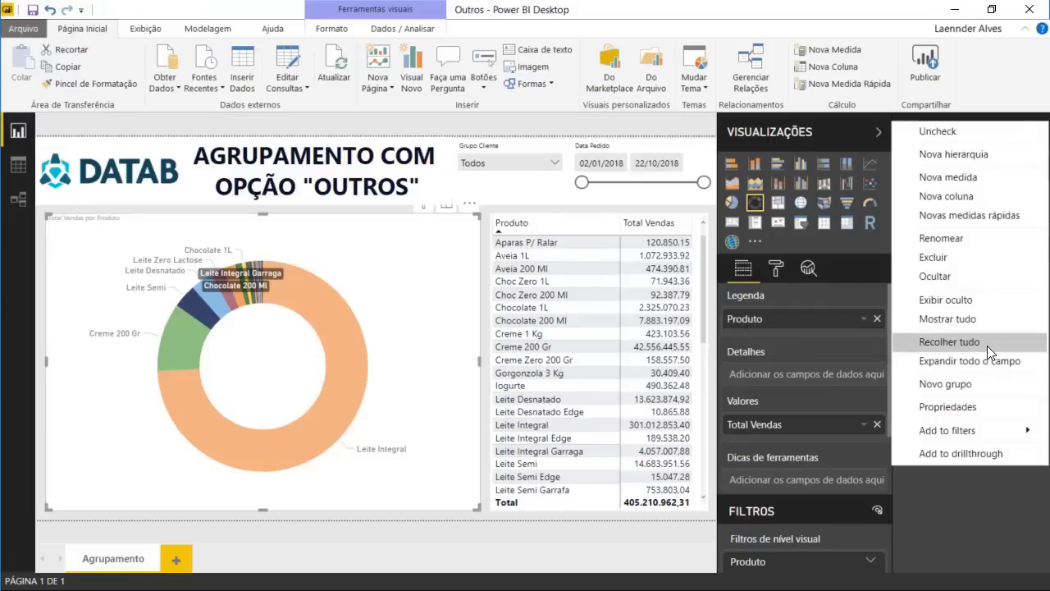
{"action": "left_click", "coordinate": [945, 384]}
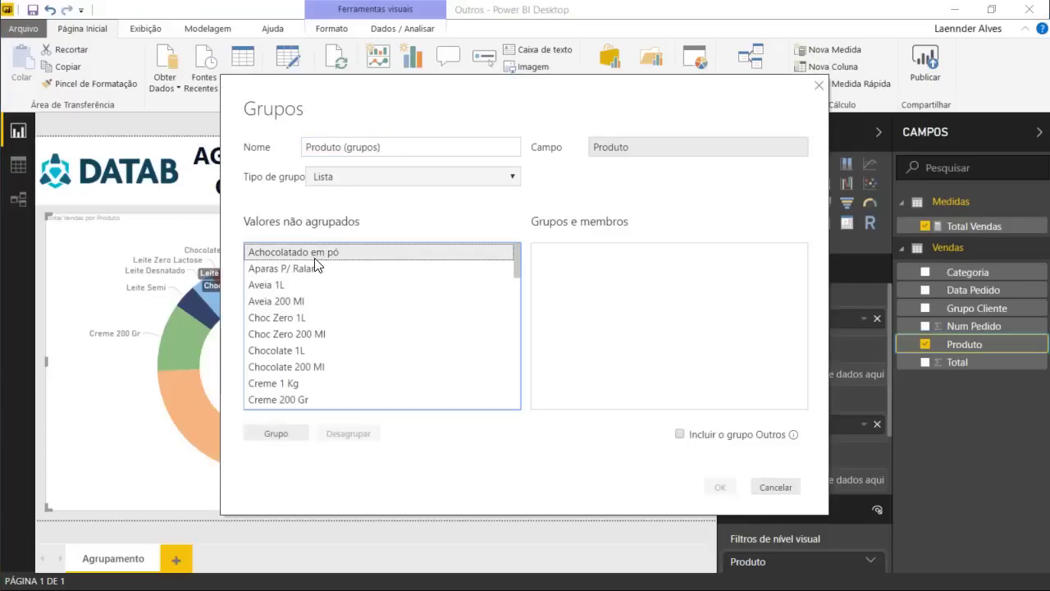
{"action": "left_click", "coordinate": [316, 267]}
{"action": "left_click", "coordinate": [336, 285]}
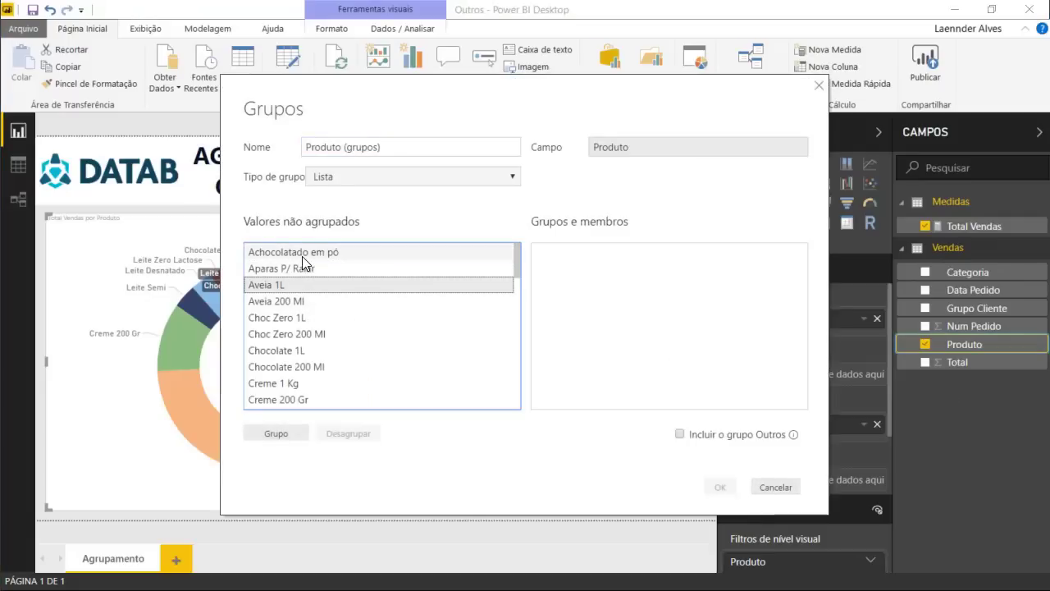
{"action": "left_click", "coordinate": [304, 253]}
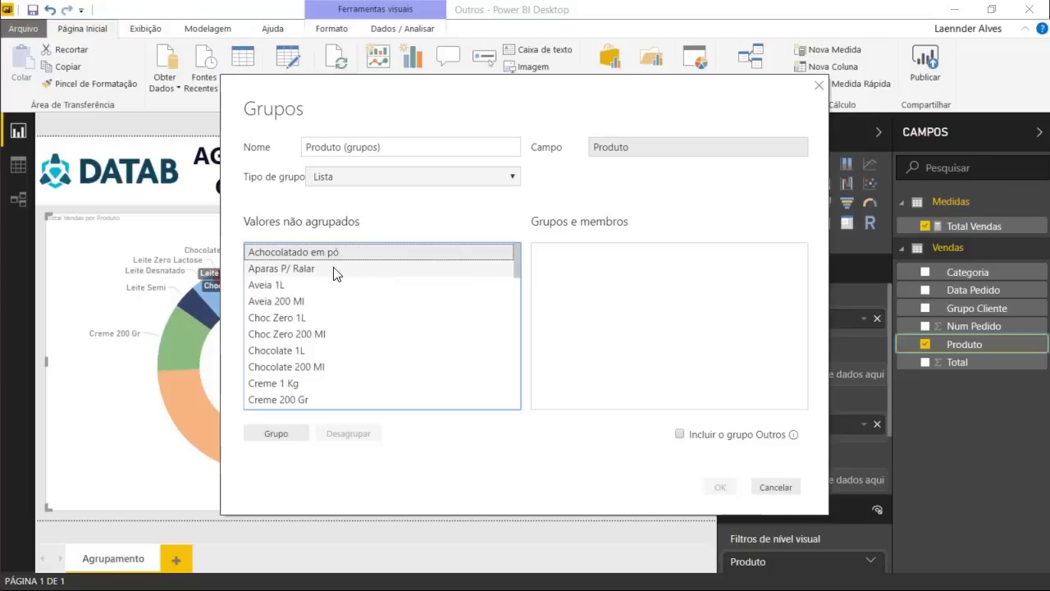
{"action": "left_click", "coordinate": [281, 269]}
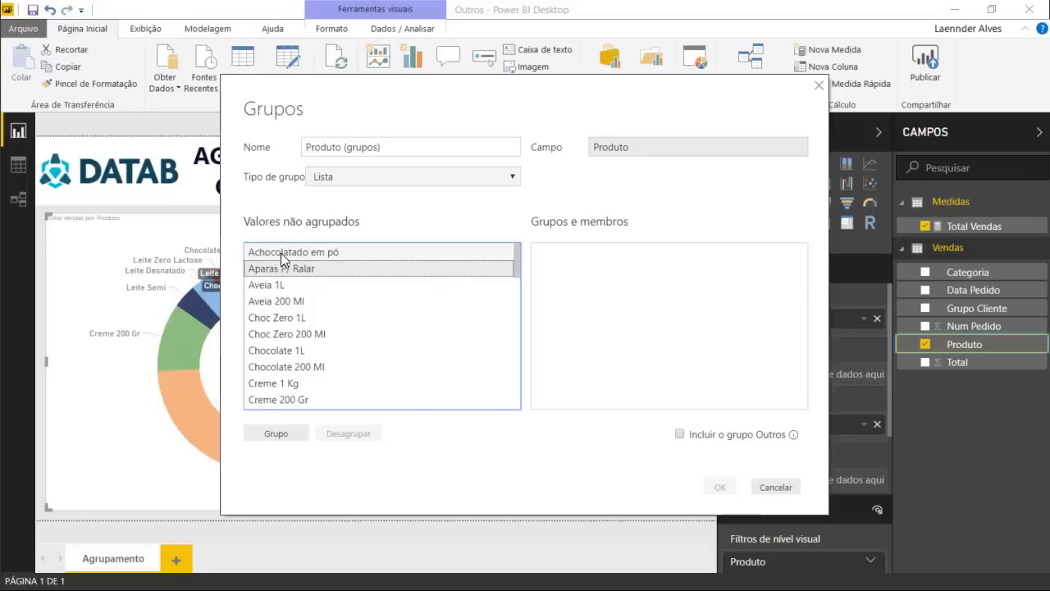
{"action": "left_click", "coordinate": [281, 253]}
{"action": "left_click", "coordinate": [276, 434]}
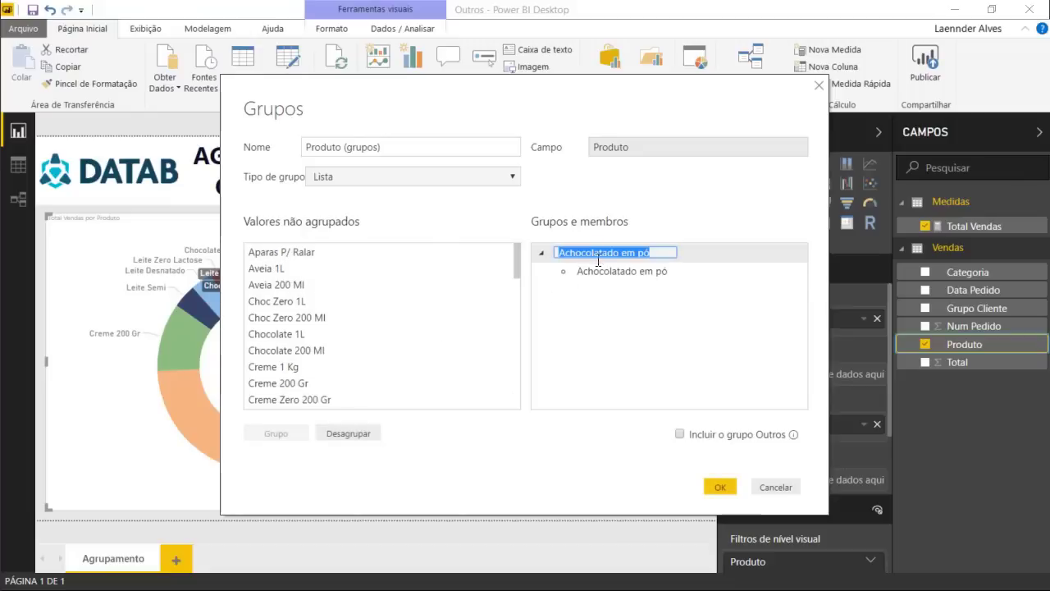
{"action": "left_click", "coordinate": [592, 293]}
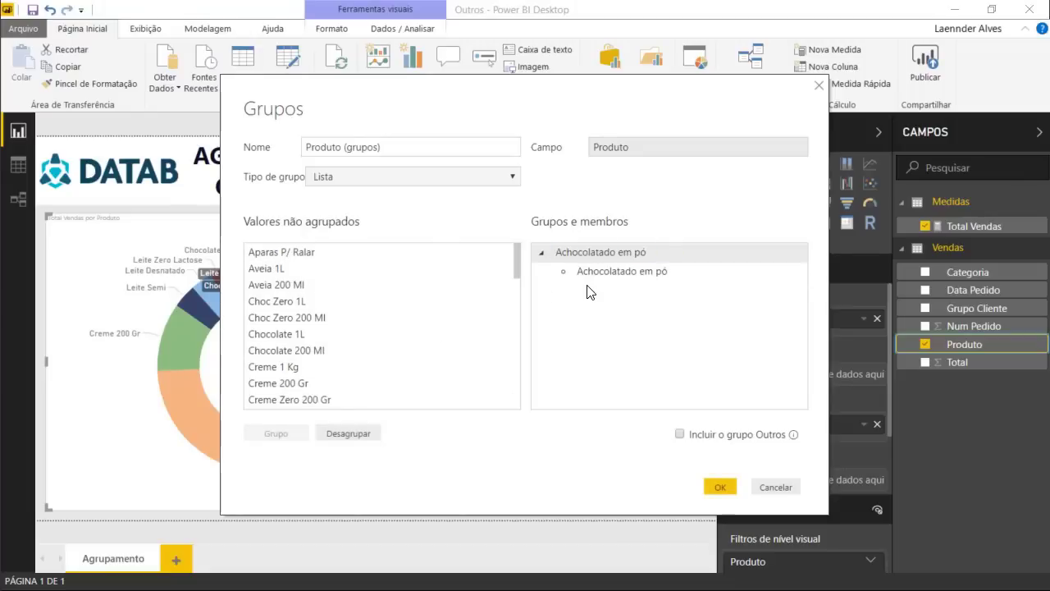
{"action": "left_click", "coordinate": [344, 253]}
{"action": "left_click", "coordinate": [277, 434]}
{"action": "left_click", "coordinate": [289, 253]}
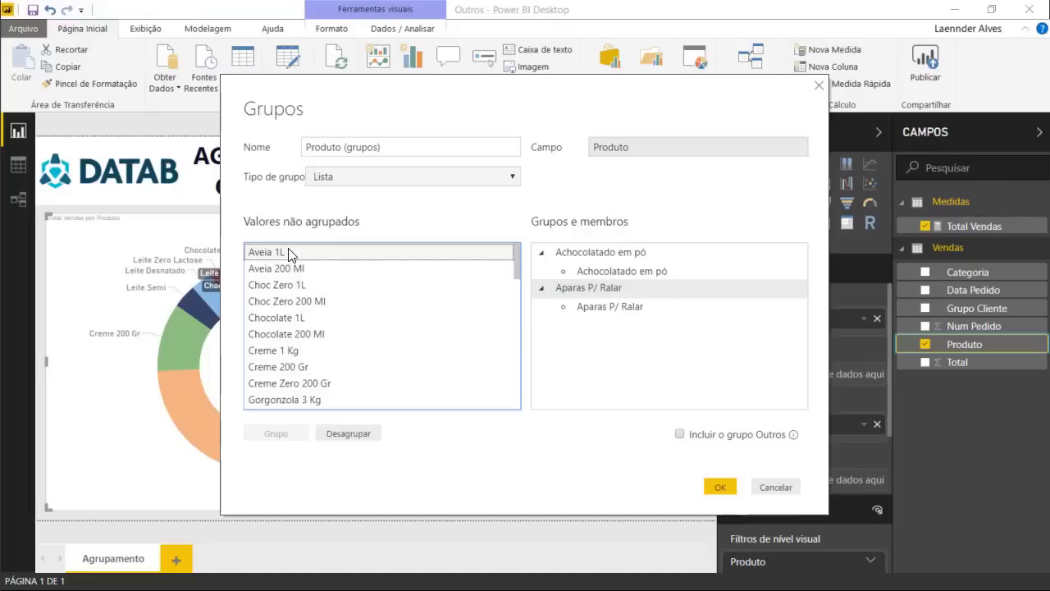
{"action": "left_click", "coordinate": [275, 433]}
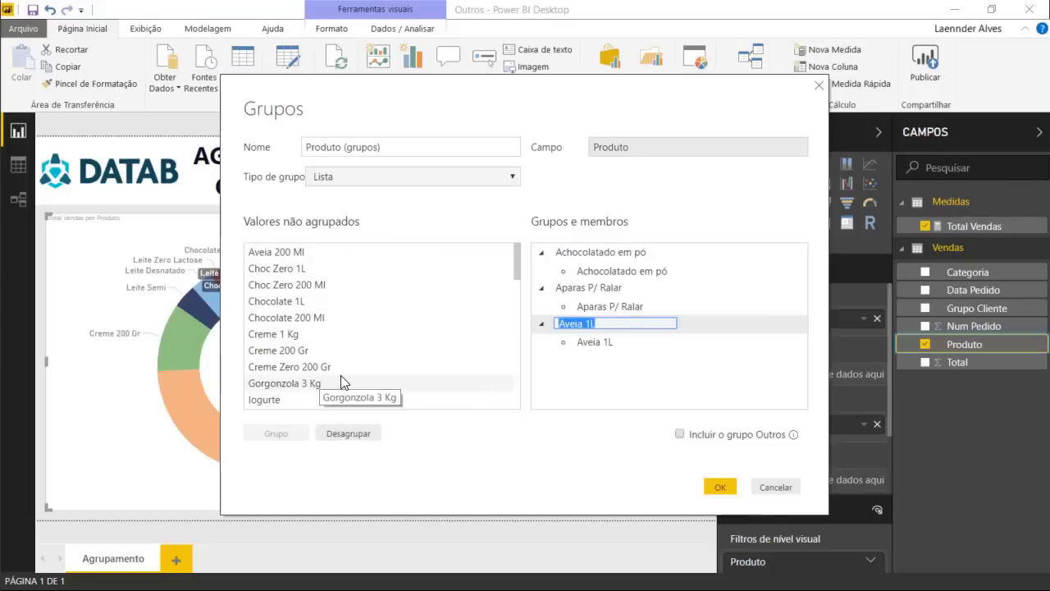
{"action": "left_click", "coordinate": [688, 435]}
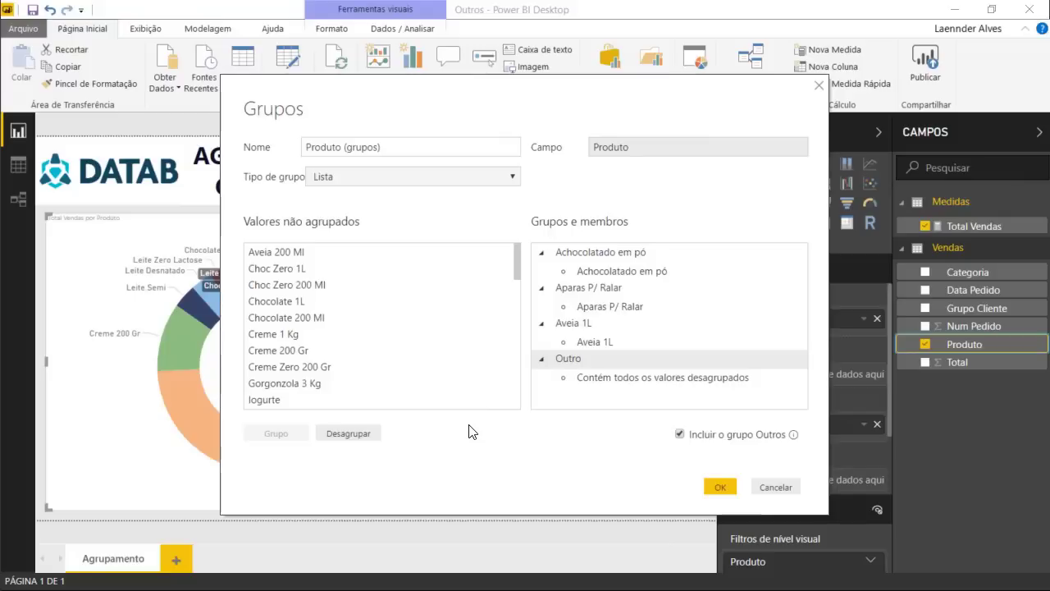
{"action": "left_click", "coordinate": [771, 488]}
Filter the report to the Atacados client group, and clear that filter again.
{"action": "left_click", "coordinate": [480, 160]}
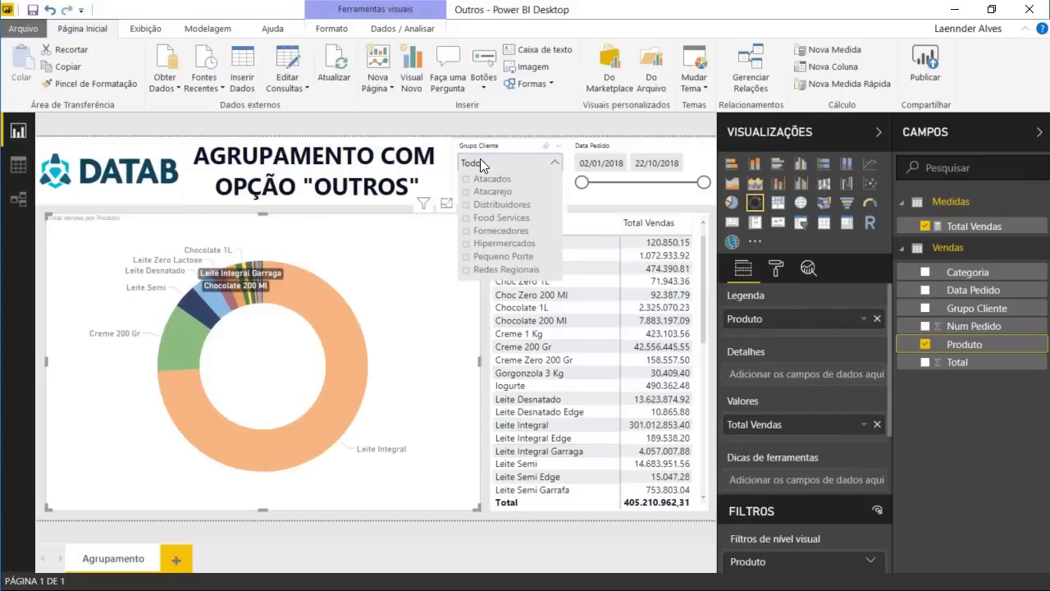
{"action": "left_click", "coordinate": [490, 181]}
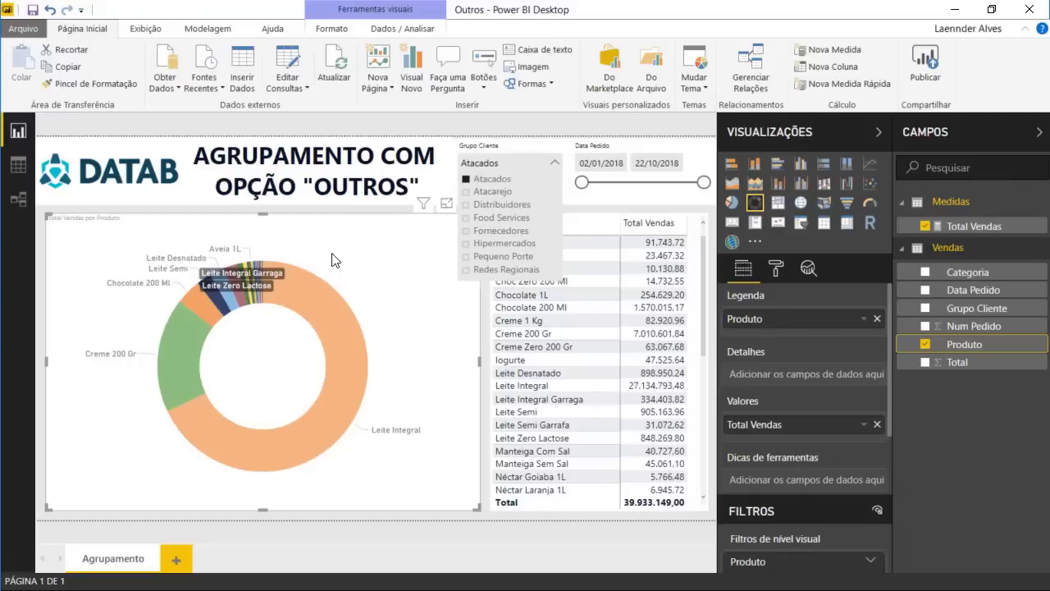
{"action": "left_click", "coordinate": [489, 179]}
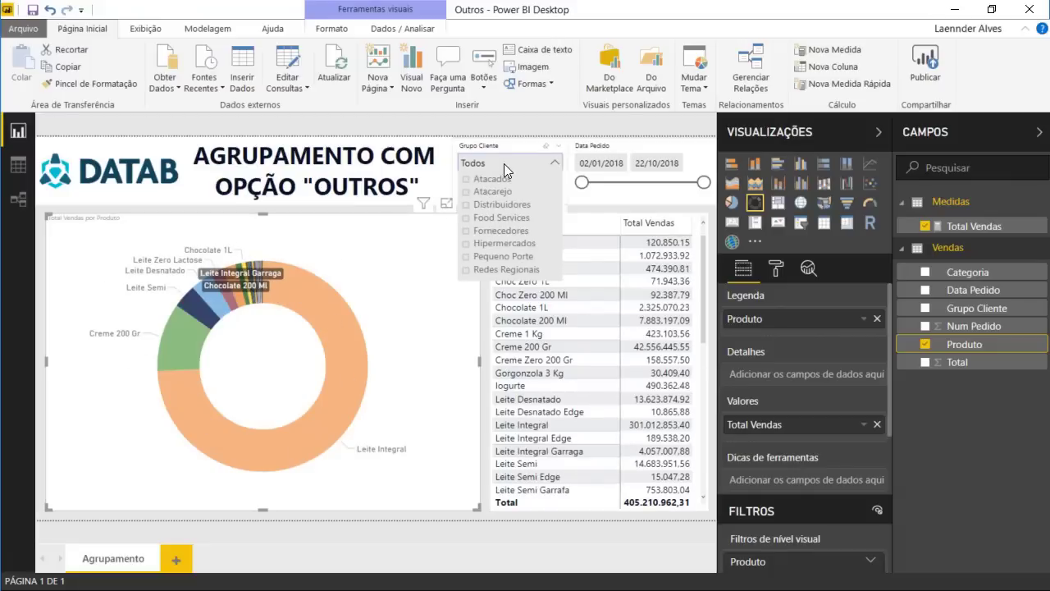
{"action": "left_click", "coordinate": [504, 163]}
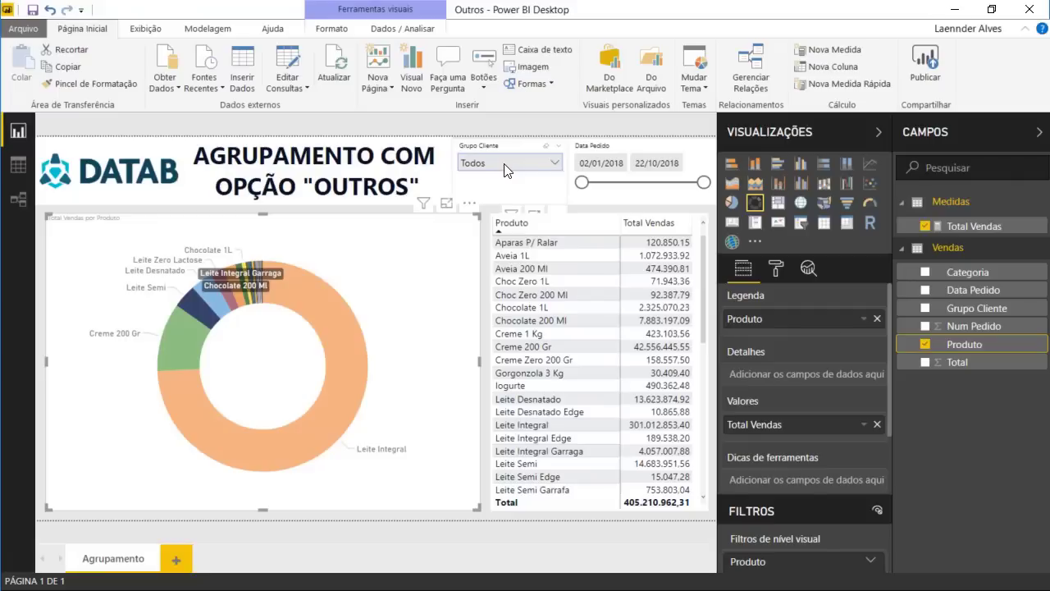
{"action": "left_click", "coordinate": [351, 213]}
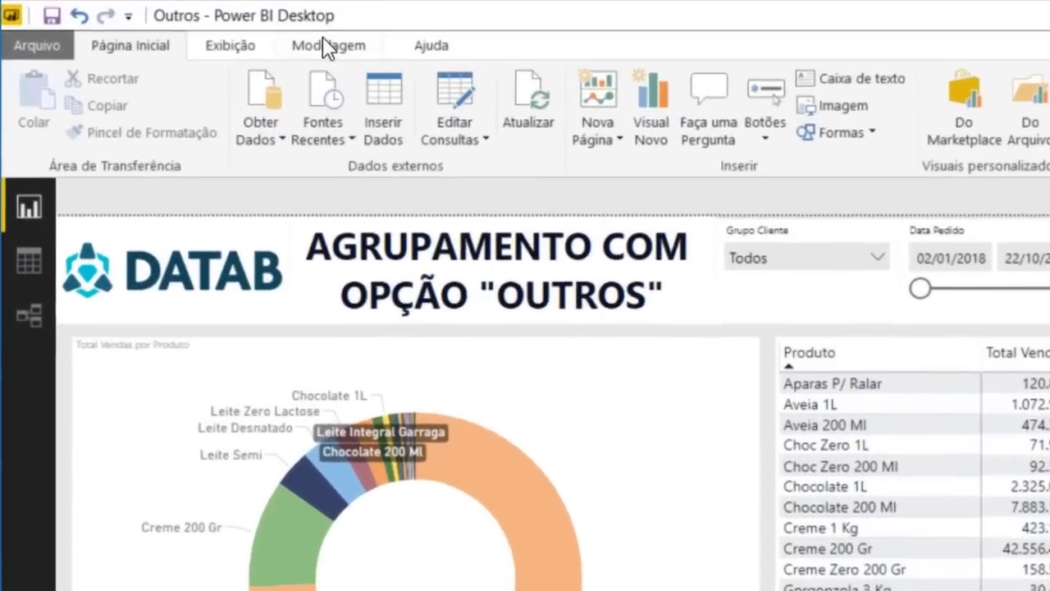
Create a calculated table with the formula Produtos Outros = VALUES(Vendas[Produto]).
{"action": "left_click", "coordinate": [205, 26]}
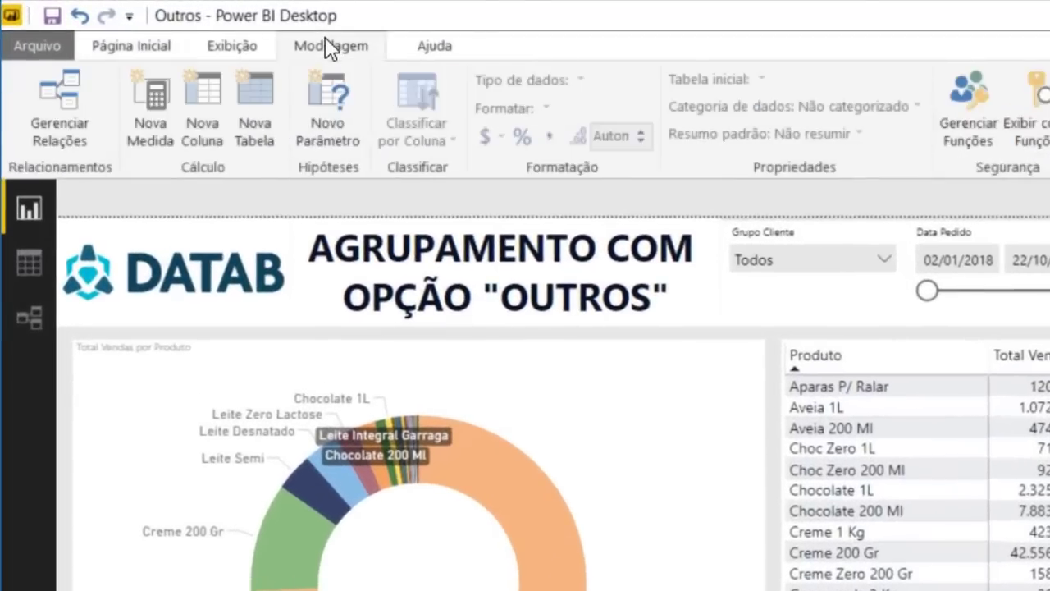
{"action": "left_click", "coordinate": [275, 121]}
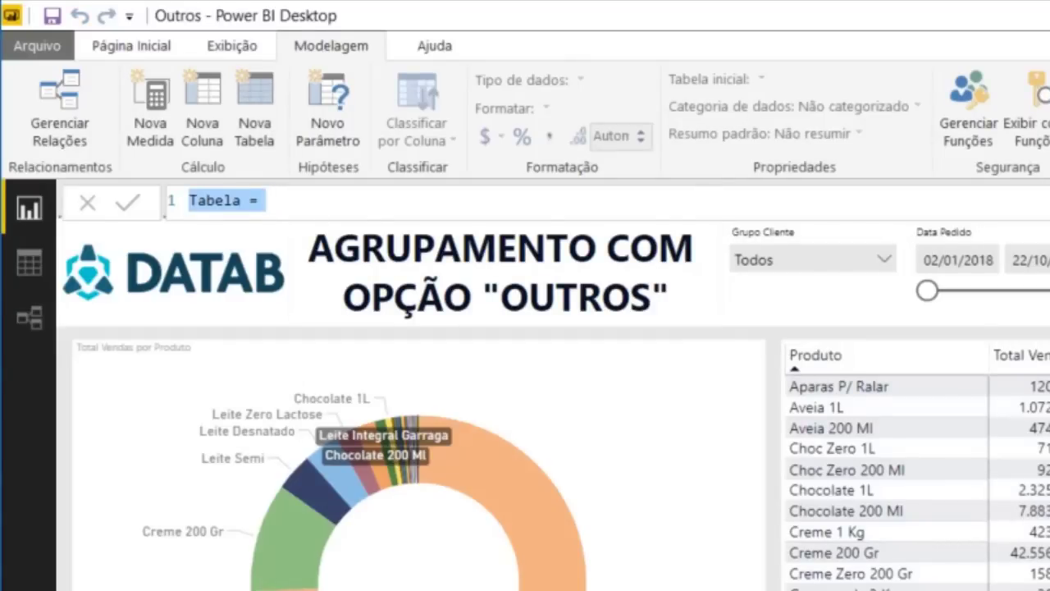
{"action": "type", "text": "Pro"}
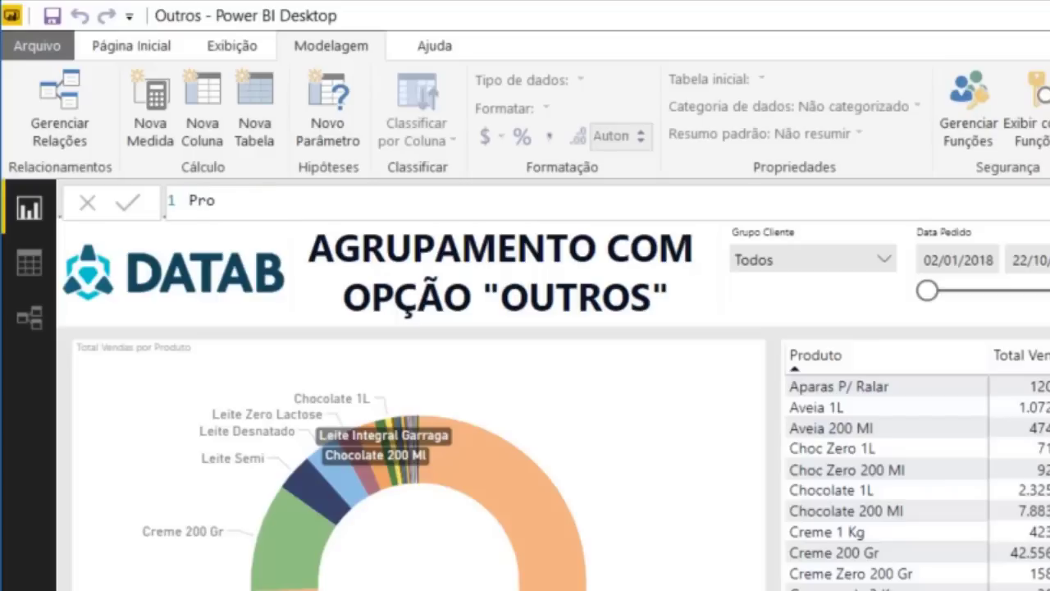
{"action": "type", "text": "dutos Outros ="}
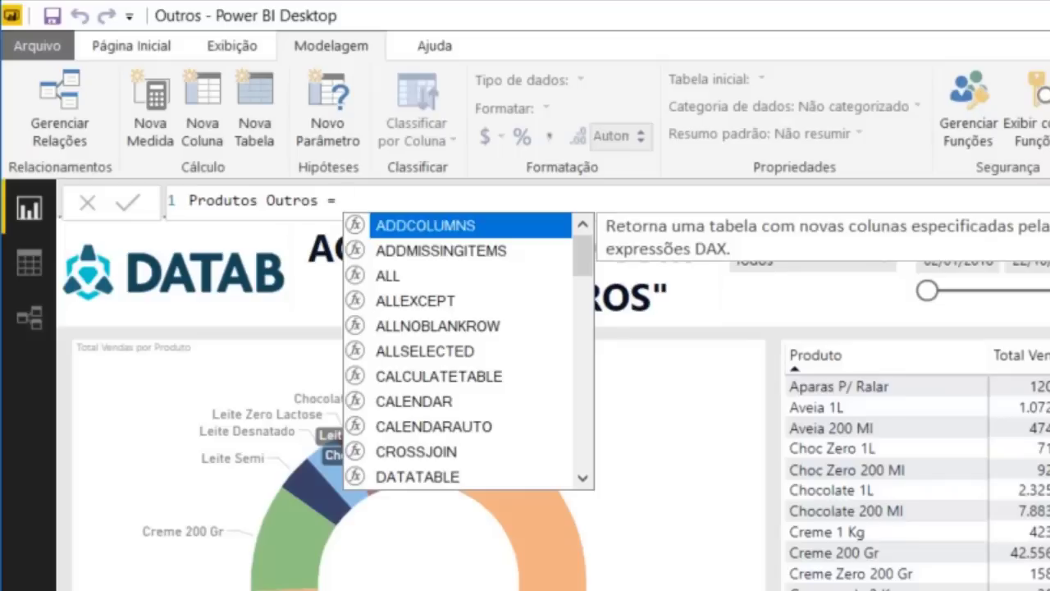
{"action": "type", "text": "VAL"}
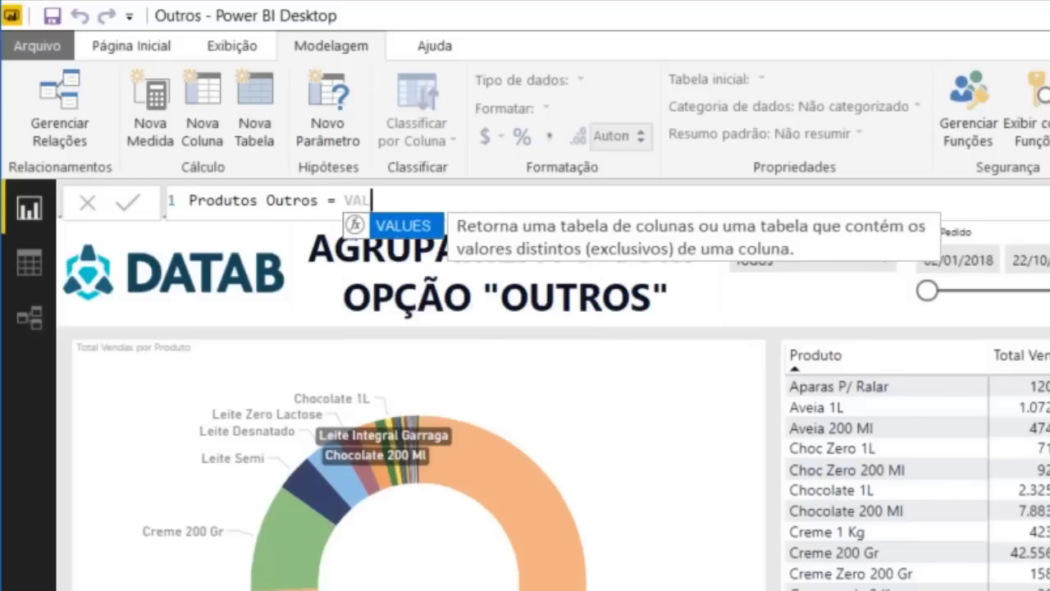
{"action": "key", "text": "Tab"}
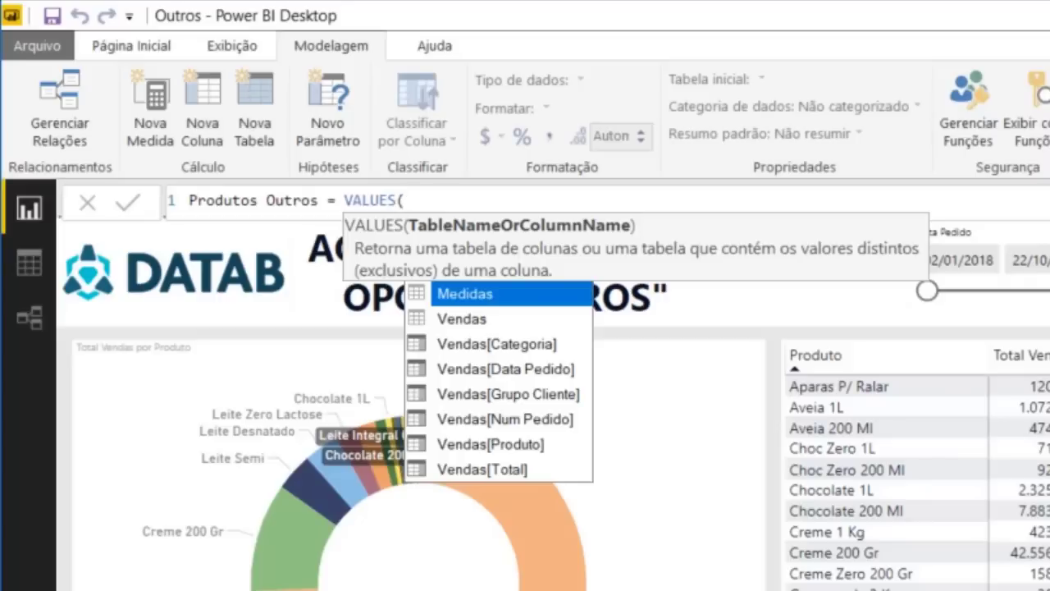
{"action": "type", "text": "Pro"}
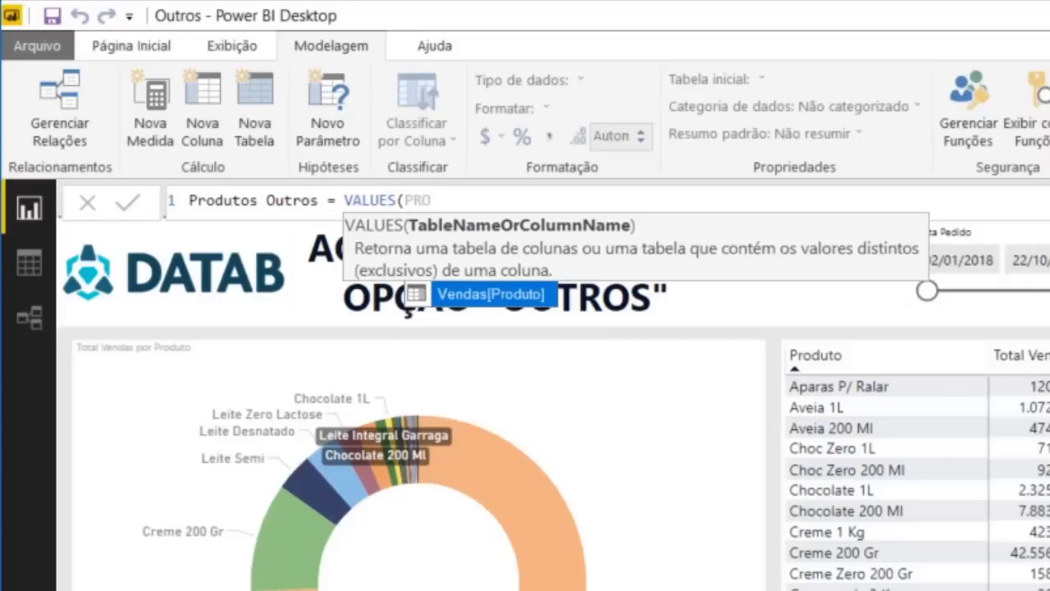
{"action": "key", "text": "Tab"}
{"action": "type", "text": ")"}
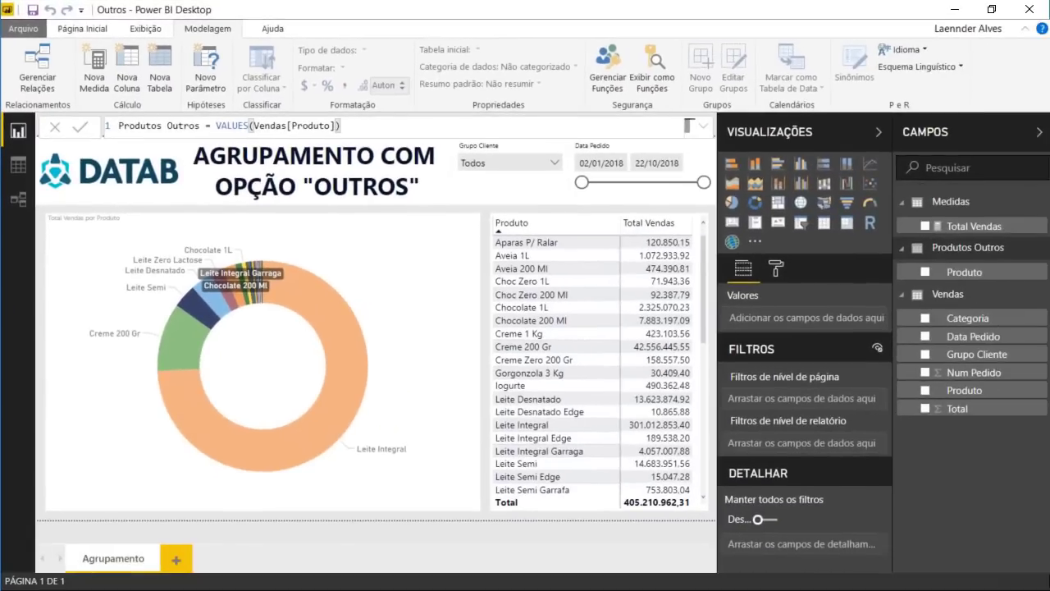
Show the Produtos Outros table's rows in the data view and look through its product list.
{"action": "left_click", "coordinate": [958, 250]}
{"action": "left_click", "coordinate": [958, 250]}
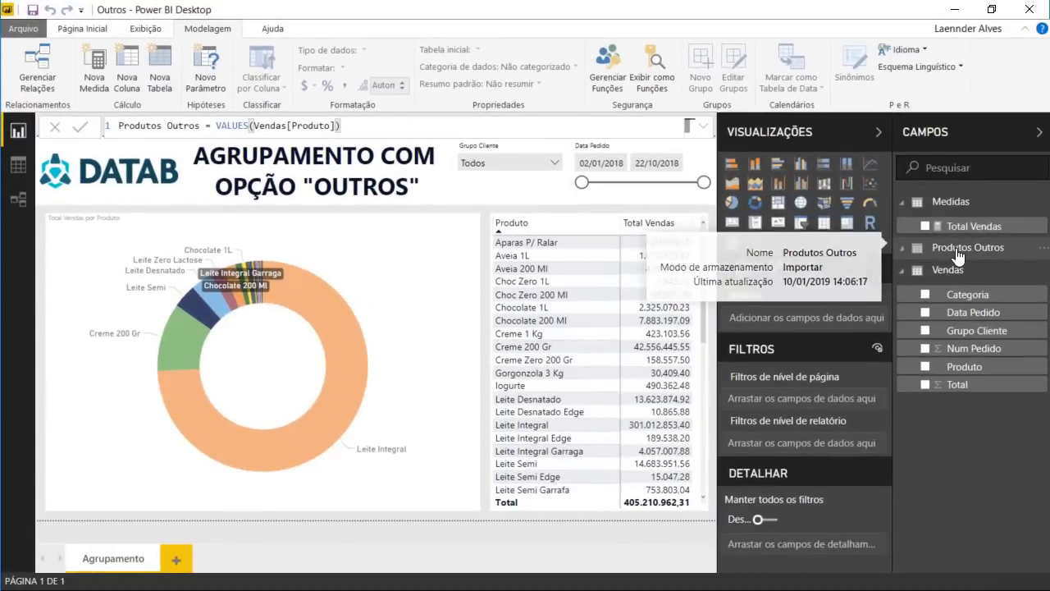
{"action": "left_click", "coordinate": [958, 251]}
{"action": "left_click", "coordinate": [31, 168]}
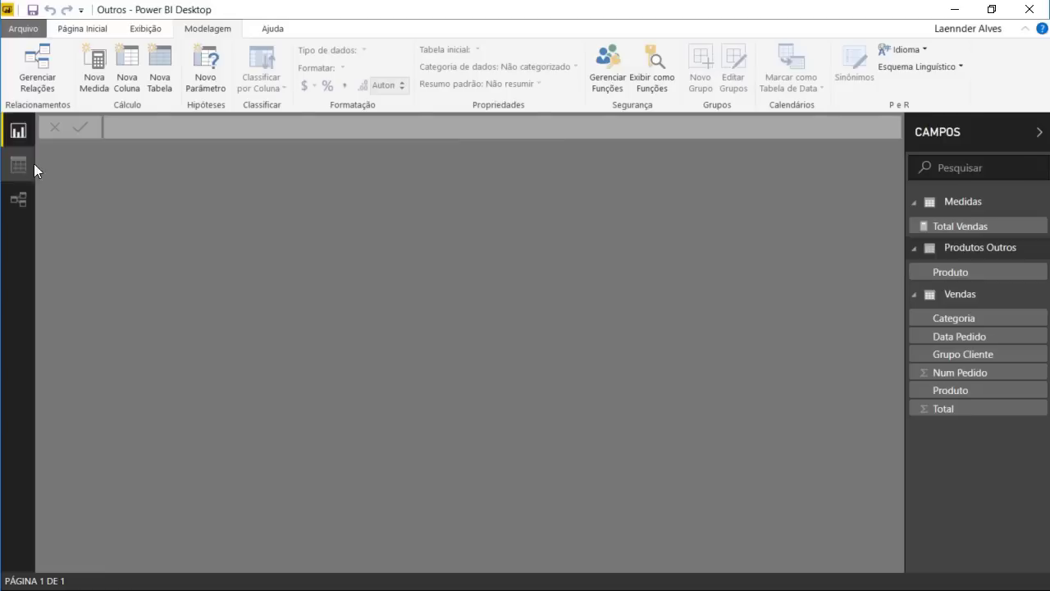
{"action": "left_click", "coordinate": [985, 249]}
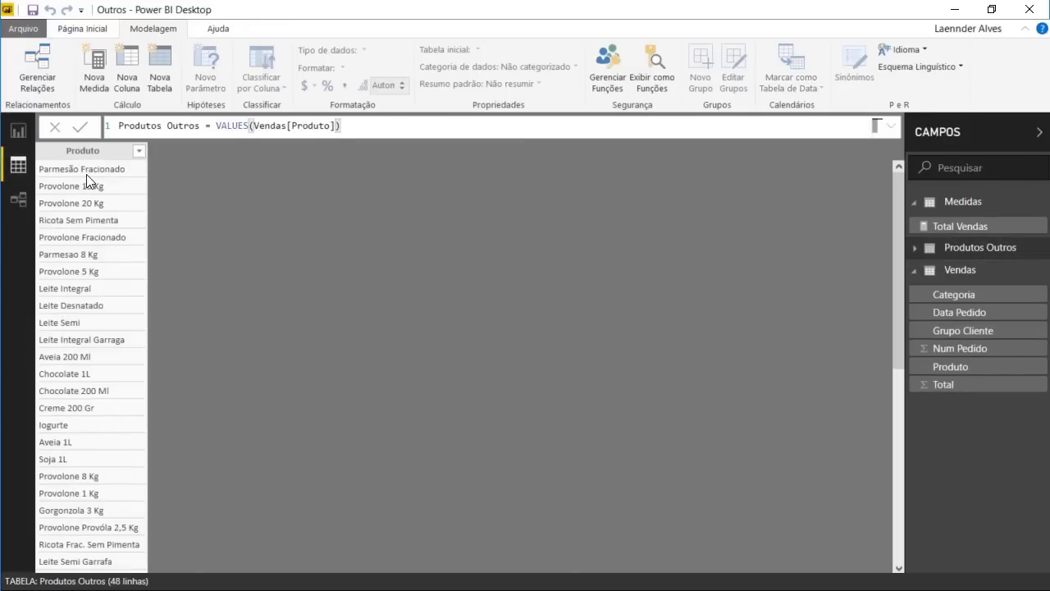
{"action": "scroll", "coordinate": [85, 176], "scroll_direction": "down", "scroll_amount": 6}
{"action": "scroll", "coordinate": [93, 184], "scroll_direction": "down", "scroll_amount": 2}
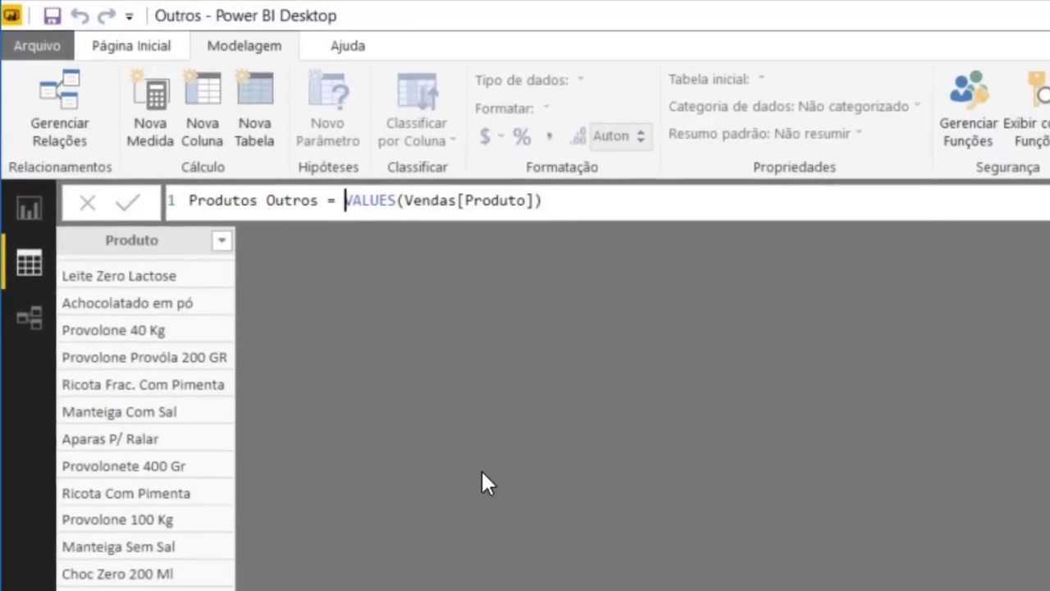
Change the Produtos Outros table's formula to UNION(VALUES(Vendas[Produto]);ROW("Produto";"Outros")) and check the end of its product list.
{"action": "type", "text": "uni"}
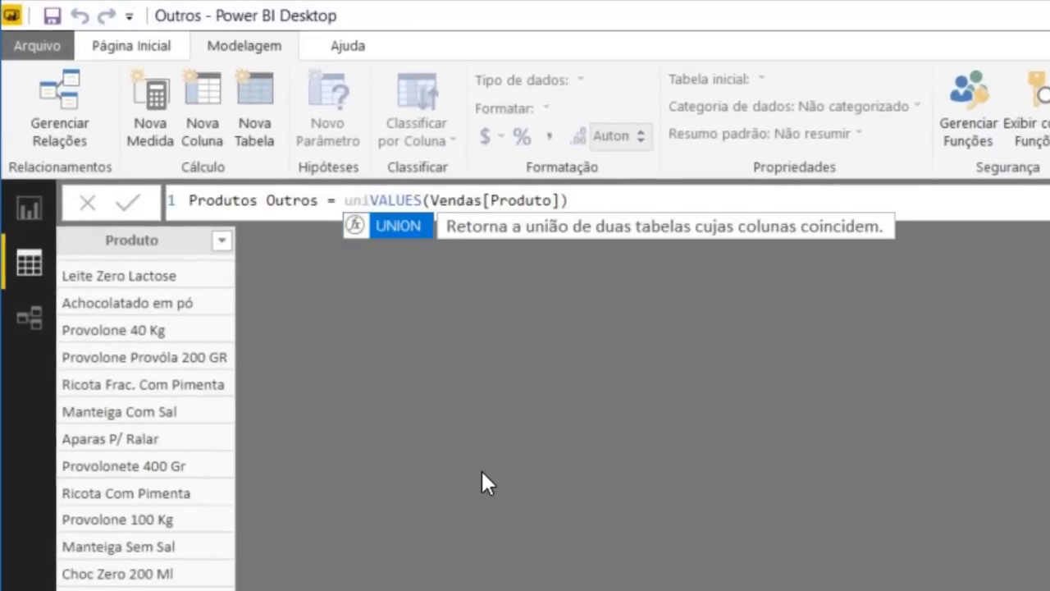
{"action": "key", "text": "Tab"}
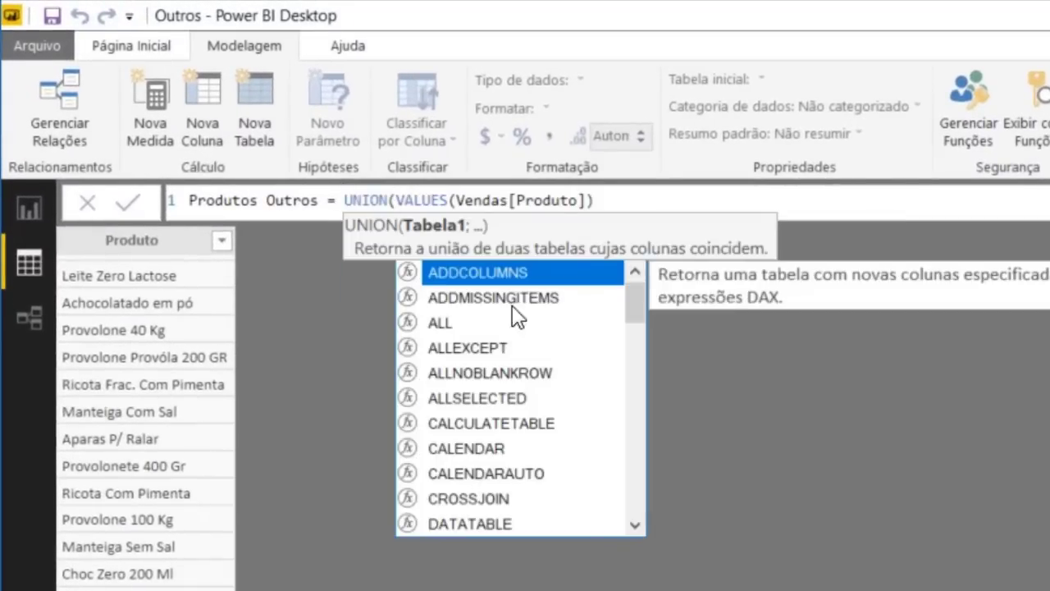
{"action": "left_click_drag", "start_coordinate": [396, 200], "coordinate": [628, 199]}
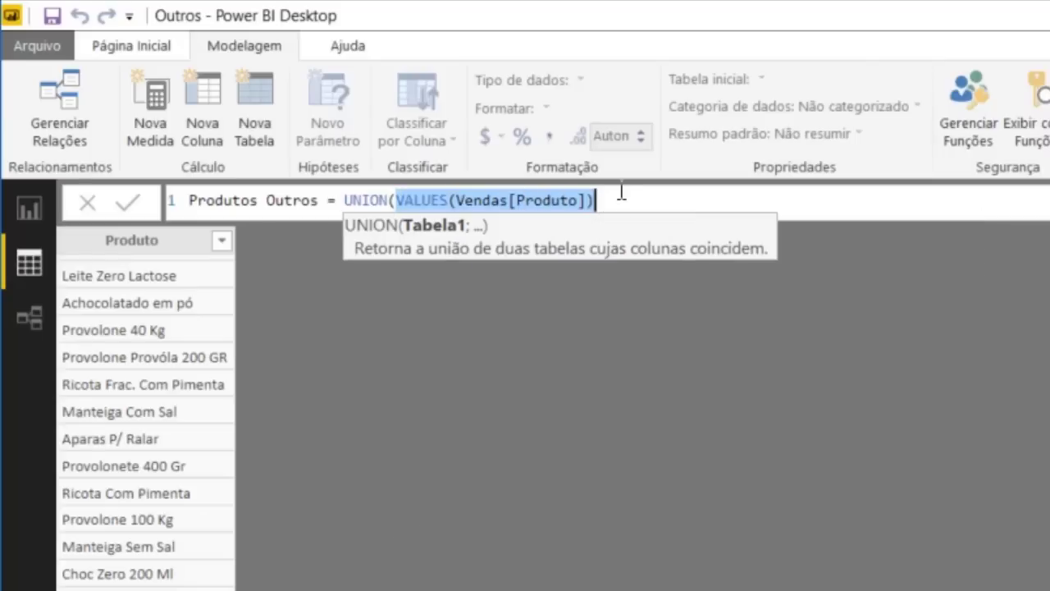
{"action": "left_click", "coordinate": [629, 199]}
{"action": "type", "text": ";"}
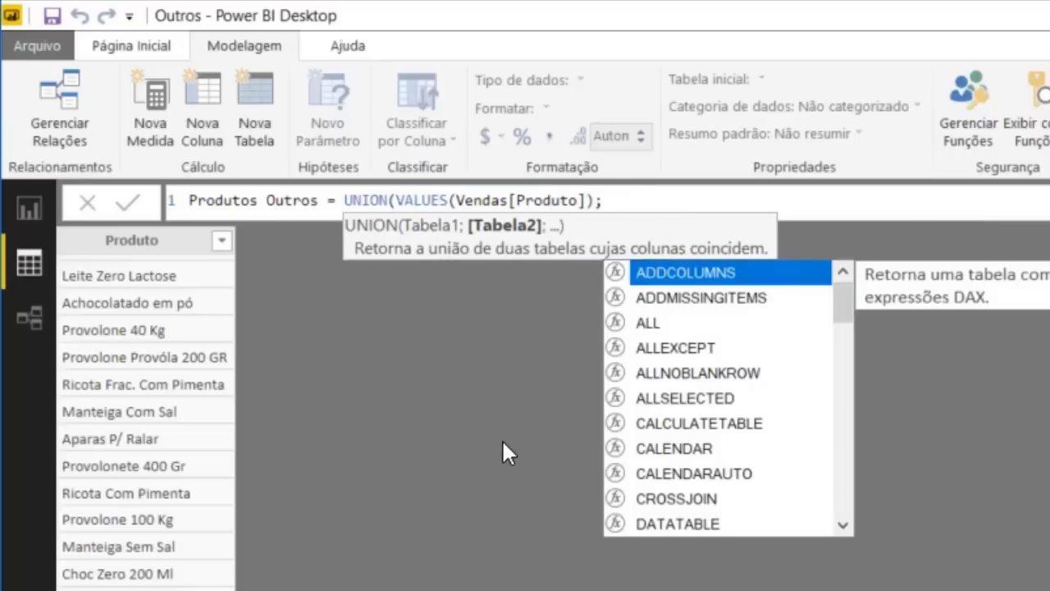
{"action": "type", "text": "ro"}
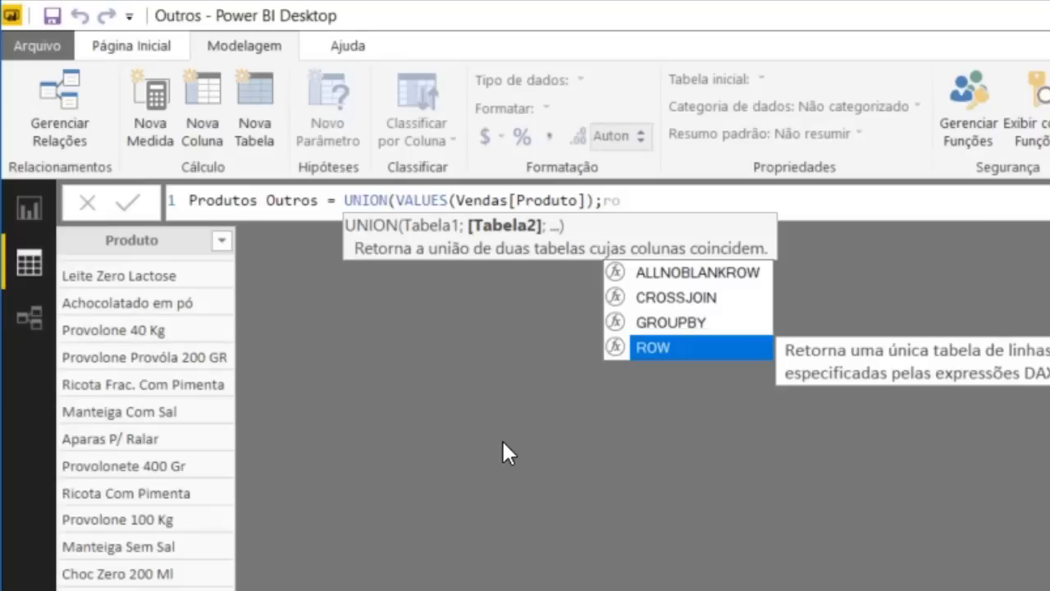
{"action": "key", "text": "Tab"}
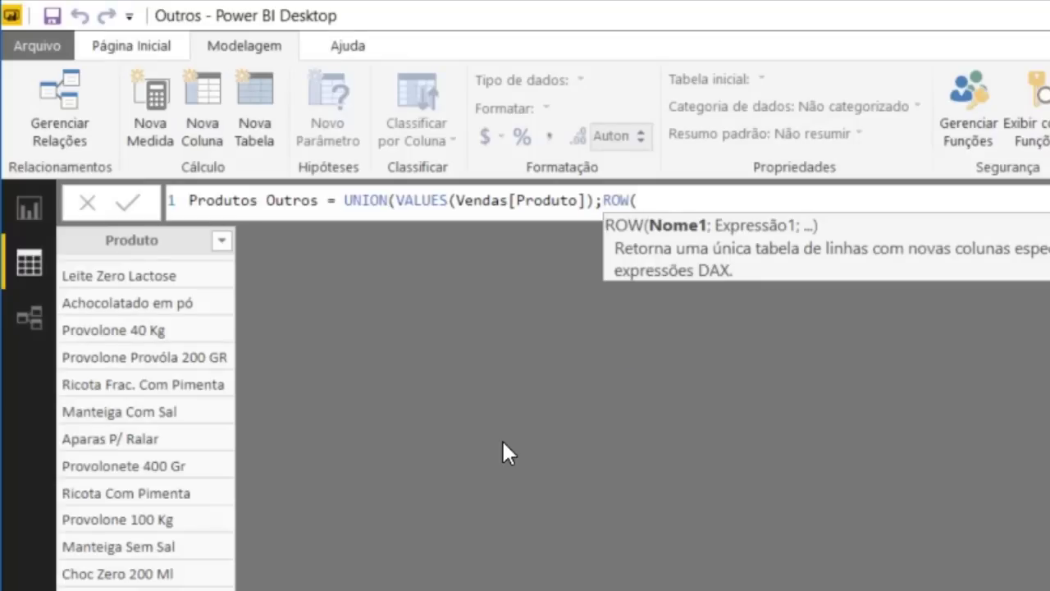
{"action": "type", "text": "\"Produto\""}
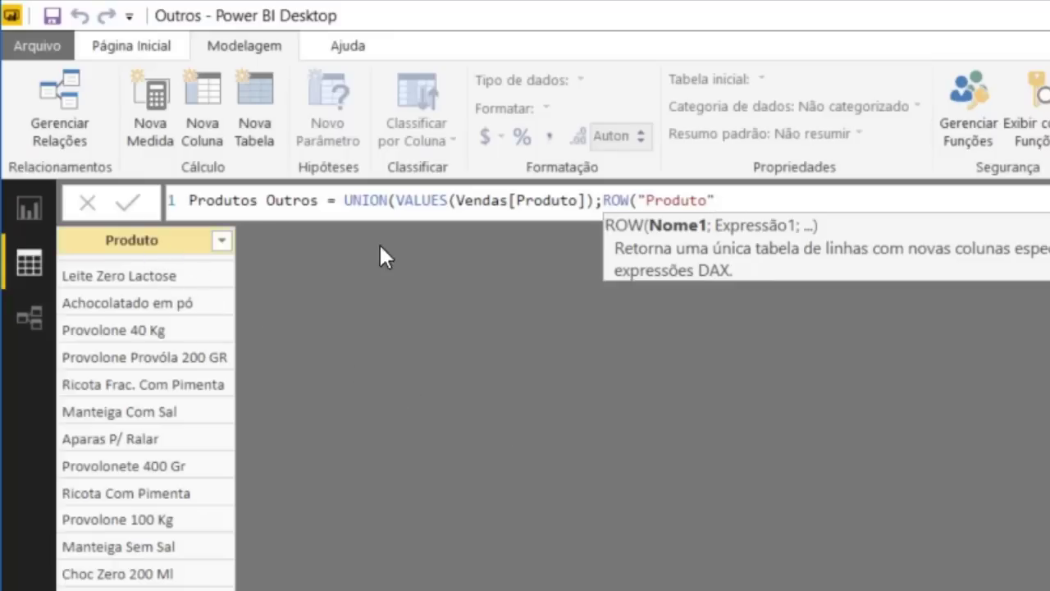
{"action": "type", "text": ";\""}
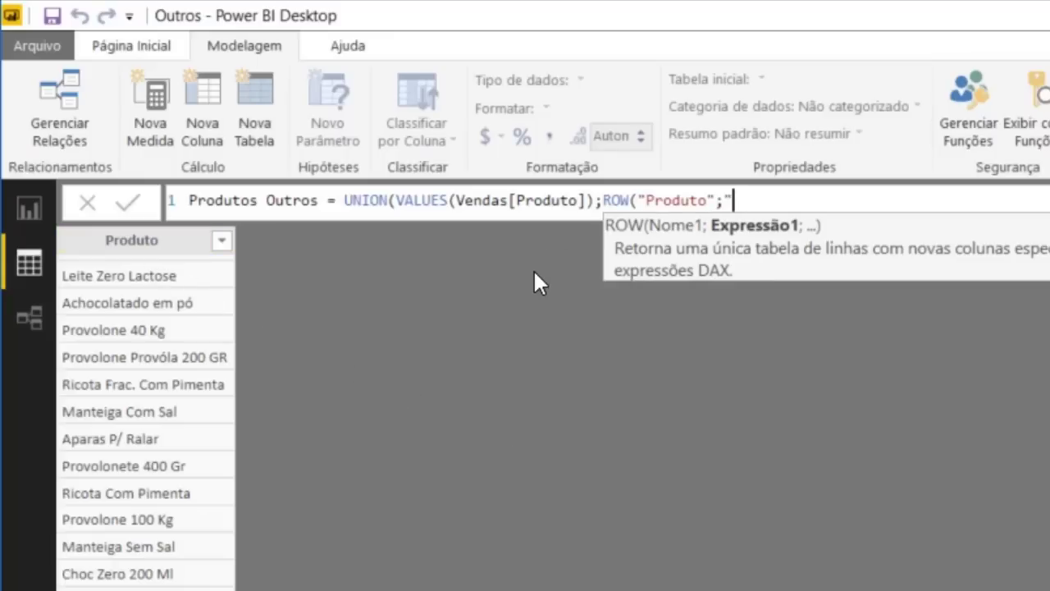
{"action": "type", "text": "Outros\"))"}
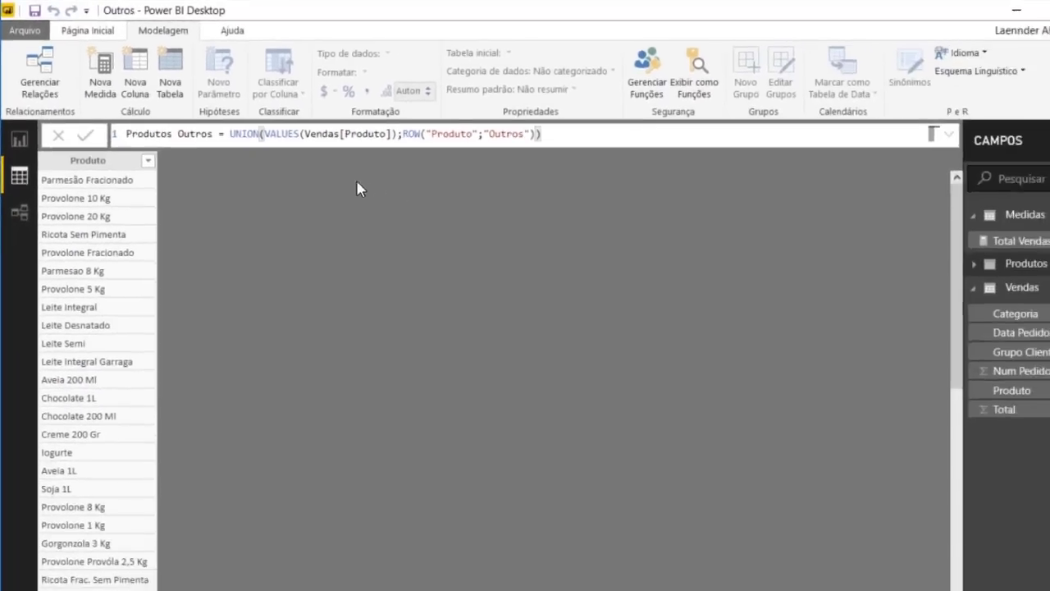
{"action": "scroll", "coordinate": [124, 224], "scroll_direction": "down", "scroll_amount": 8}
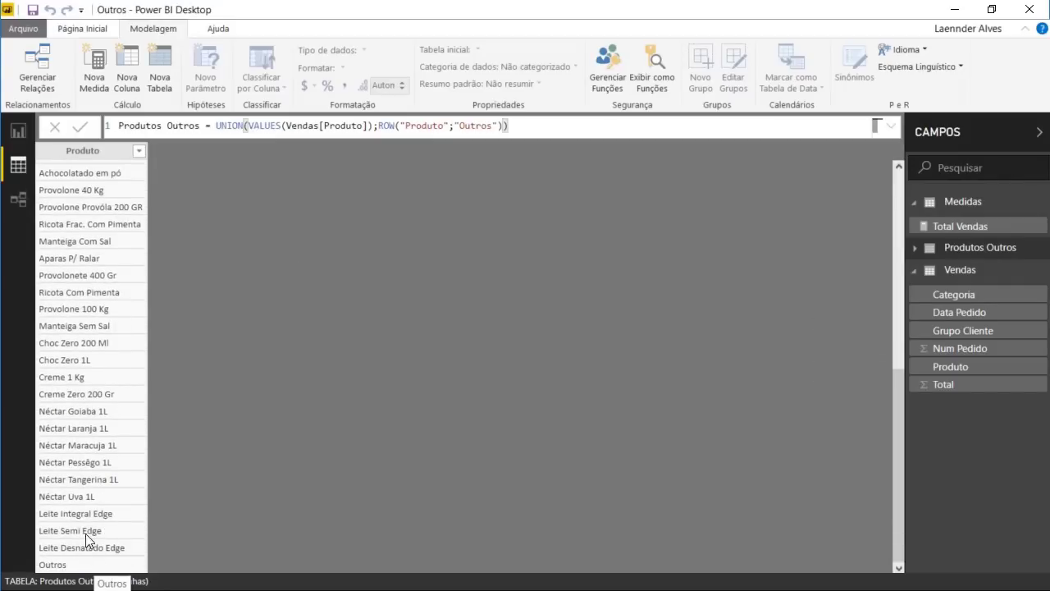
In the model view, place the Produtos Outros table beside Vendas and relate its Produto column to Vendas' Produto column.
{"action": "left_click", "coordinate": [18, 128]}
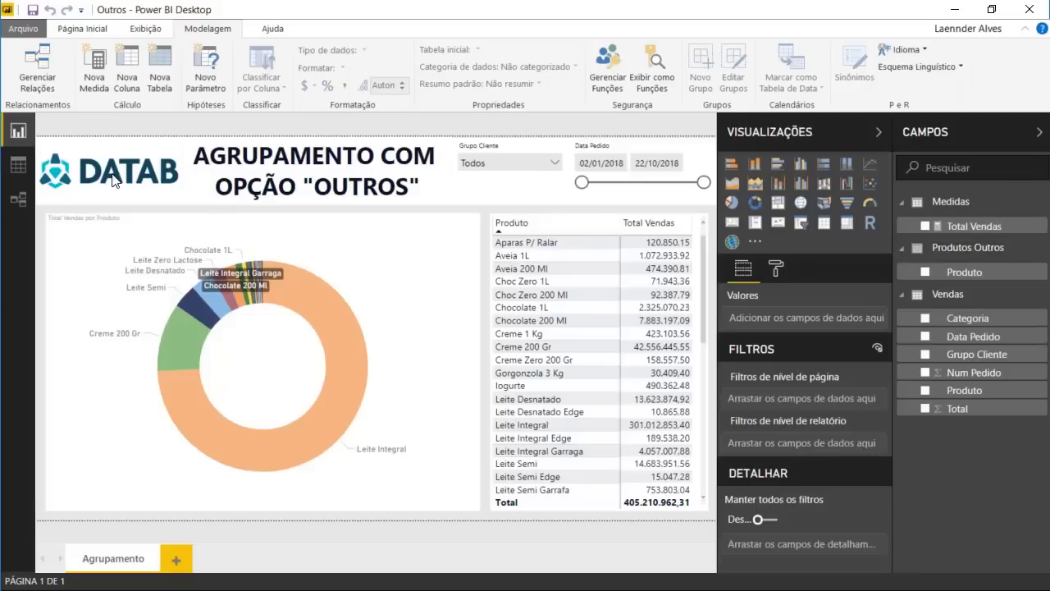
{"action": "left_click", "coordinate": [952, 294]}
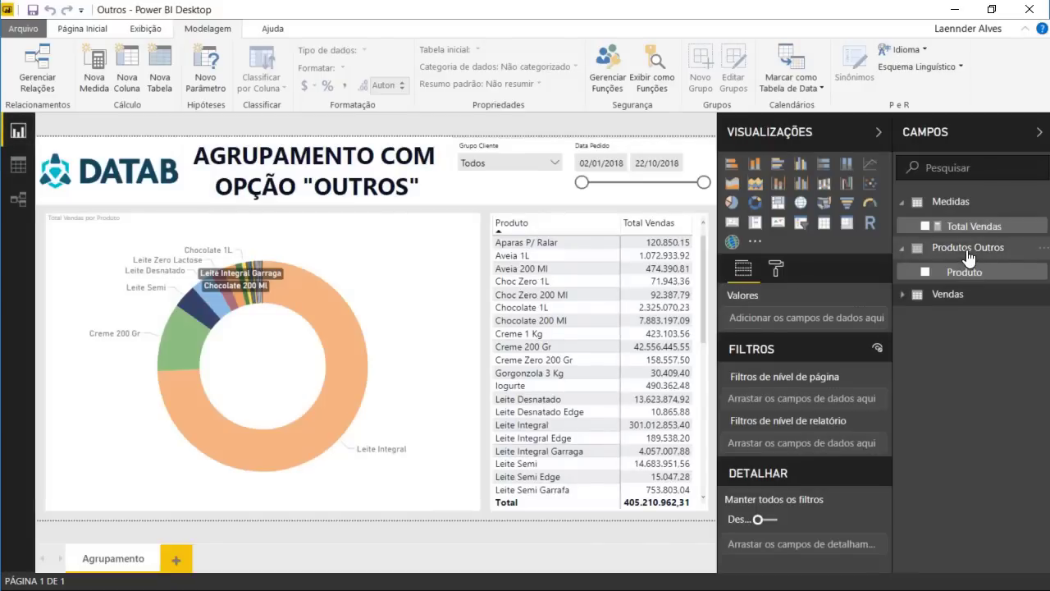
{"action": "mouse_move", "coordinate": [969, 257]}
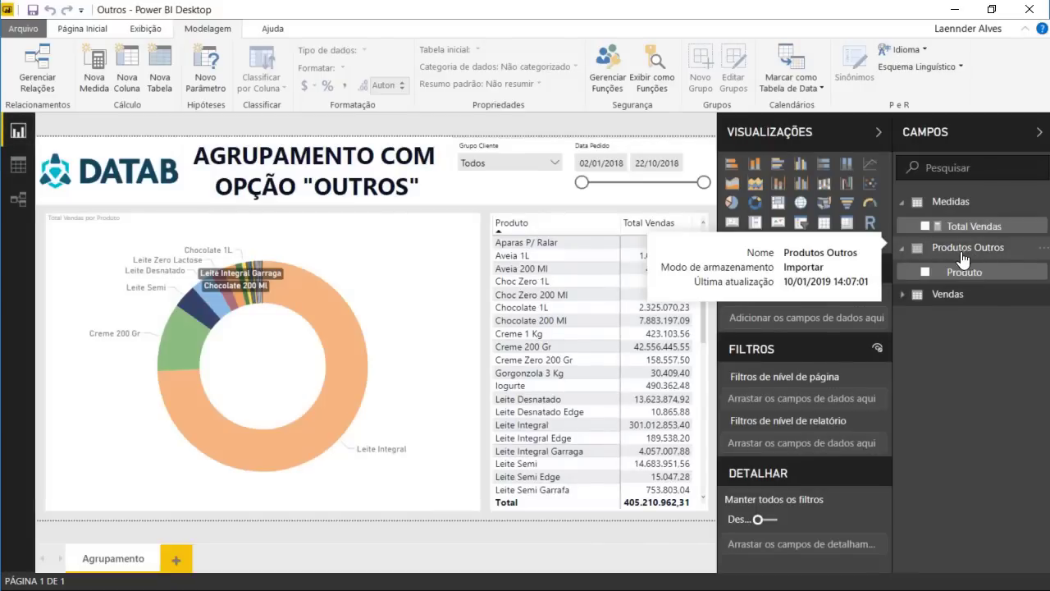
{"action": "left_click", "coordinate": [20, 202]}
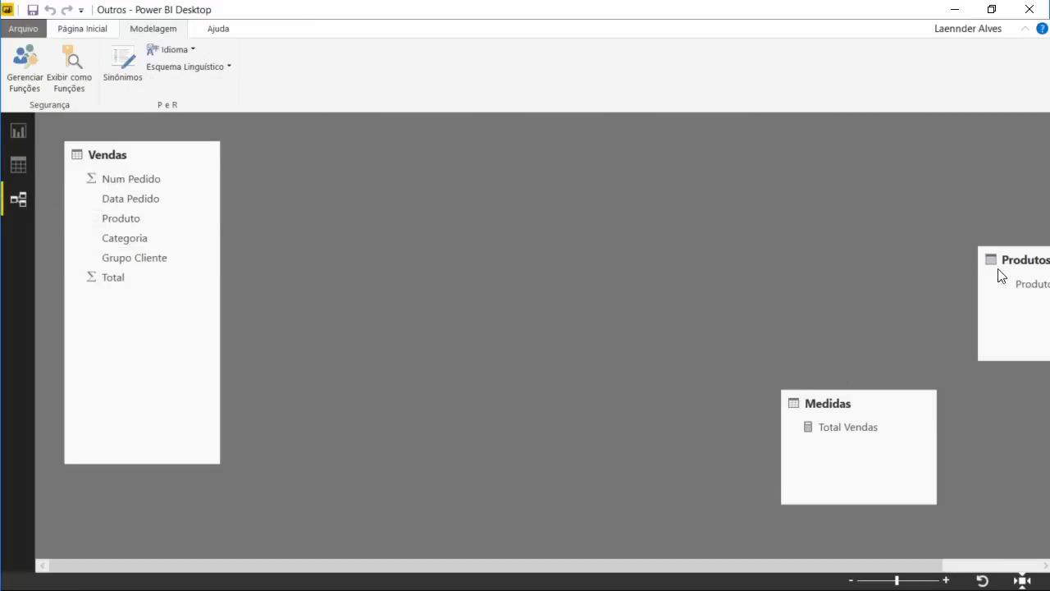
{"action": "left_click_drag", "start_coordinate": [999, 271], "coordinate": [325, 164]}
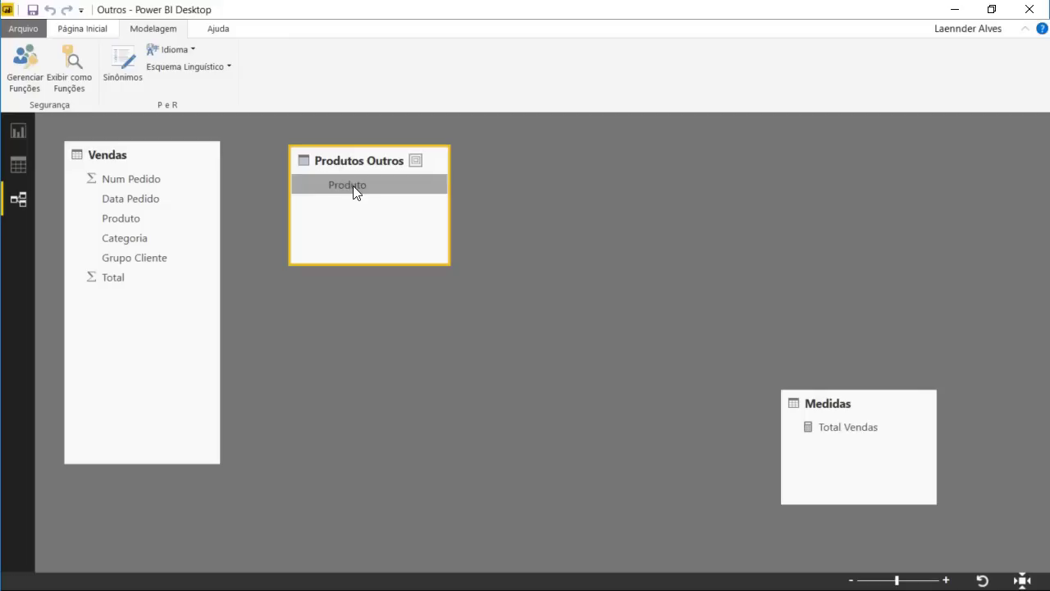
{"action": "left_click_drag", "start_coordinate": [354, 191], "coordinate": [121, 223]}
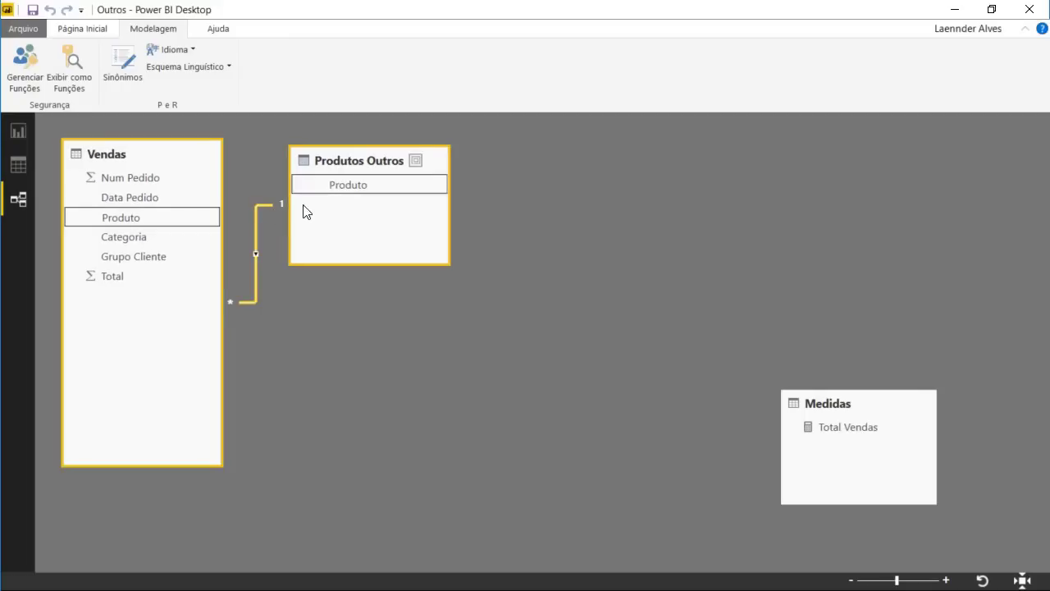
Return to the report and check the donut chart's fields and the Total Vendas measure's formula.
{"action": "left_click", "coordinate": [18, 132]}
{"action": "left_click", "coordinate": [435, 273]}
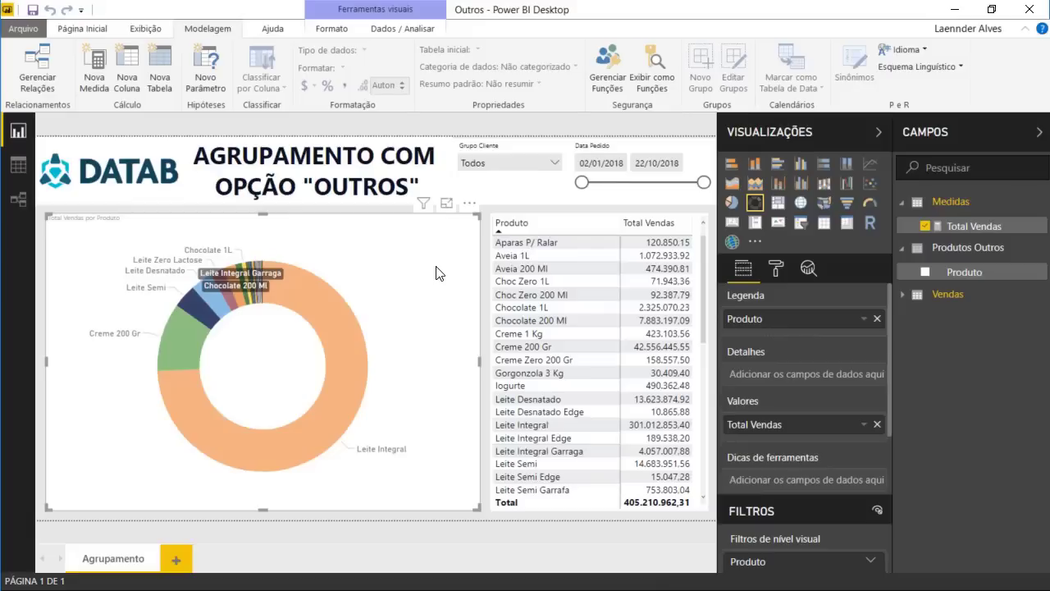
{"action": "left_click", "coordinate": [976, 227]}
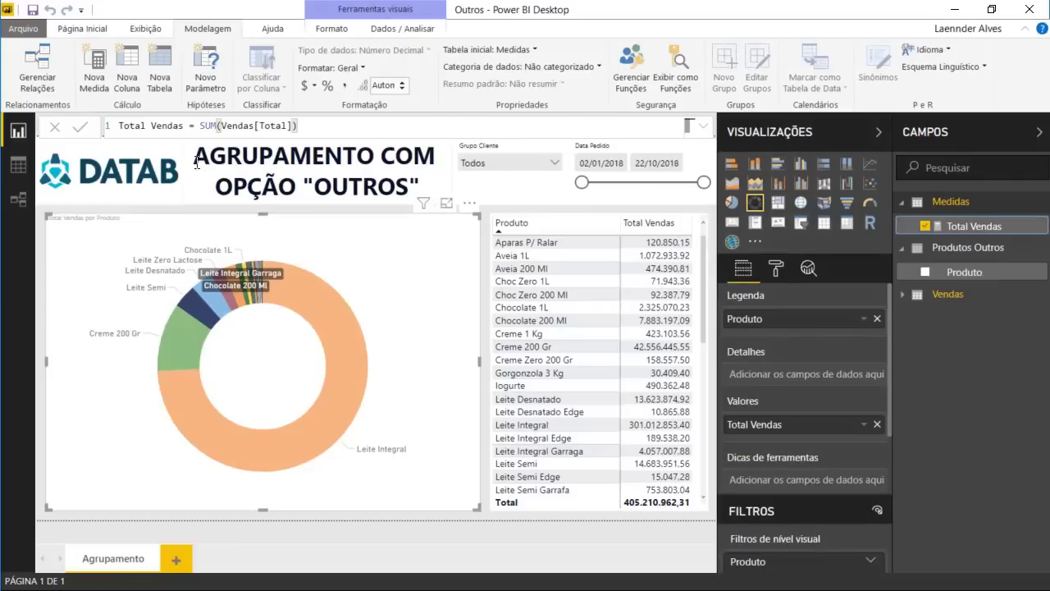
Create a measure in the Medidas table with the formula Ranking = RANKX(ALL('Produtos Outros'[Produto]);[Total Vendas]).
{"action": "right_click", "coordinate": [940, 204]}
{"action": "left_click", "coordinate": [939, 222]}
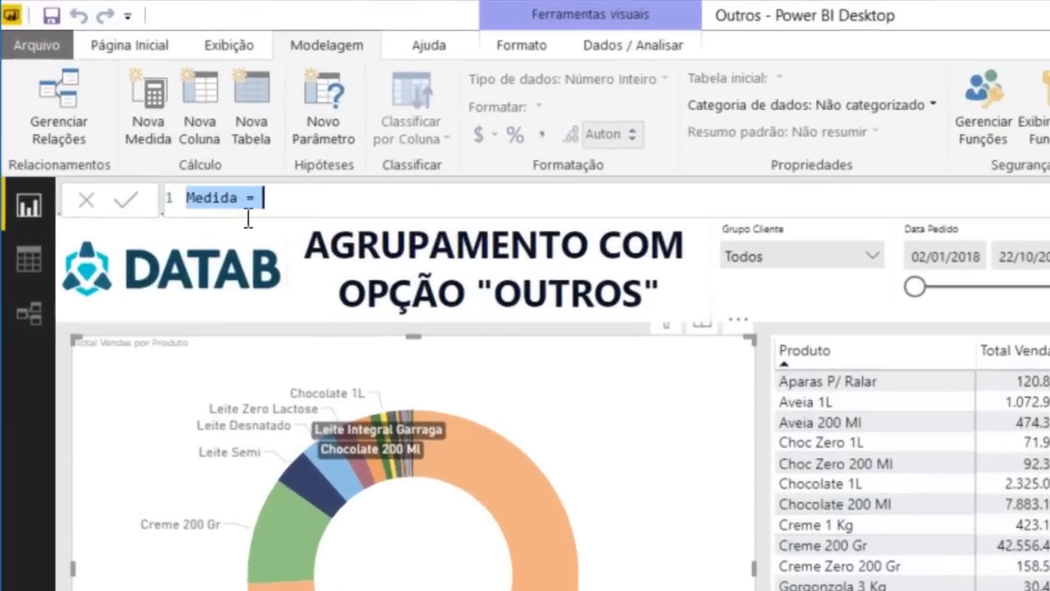
{"action": "type", "text": "Ra"}
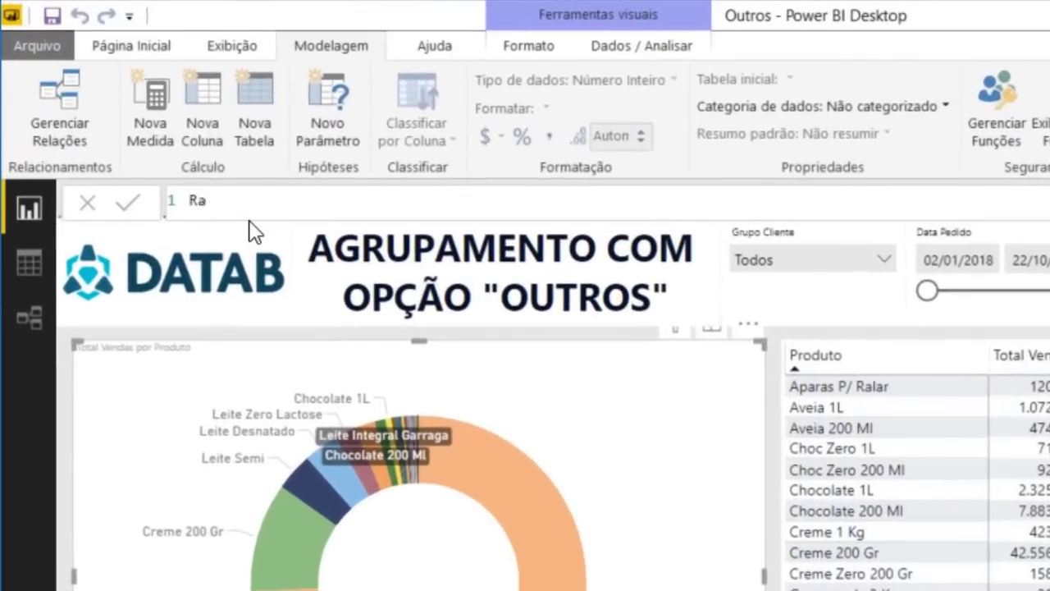
{"action": "type", "text": "nking = "}
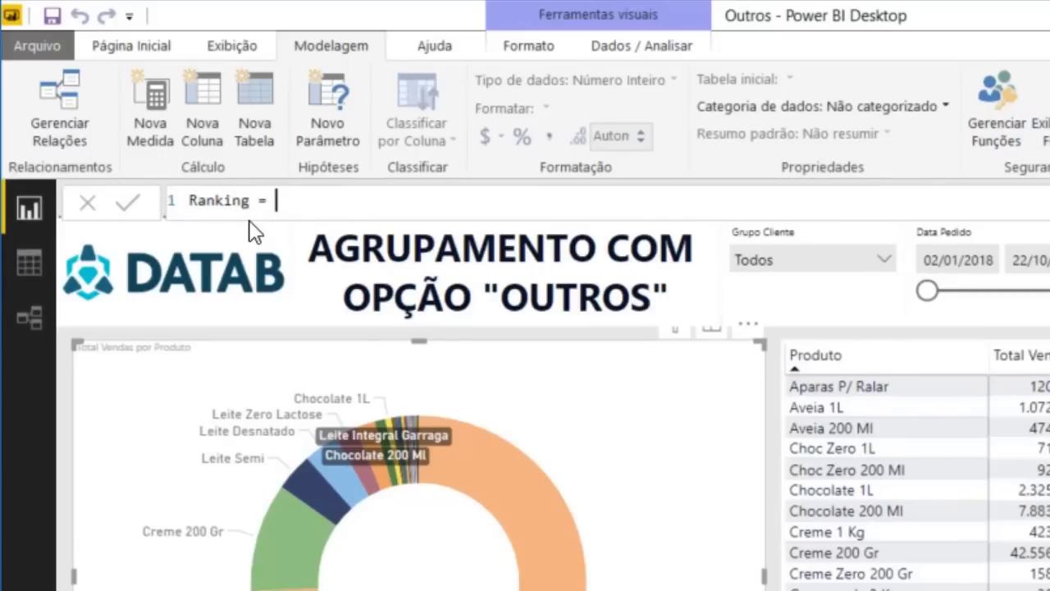
{"action": "type", "text": "RANKX("}
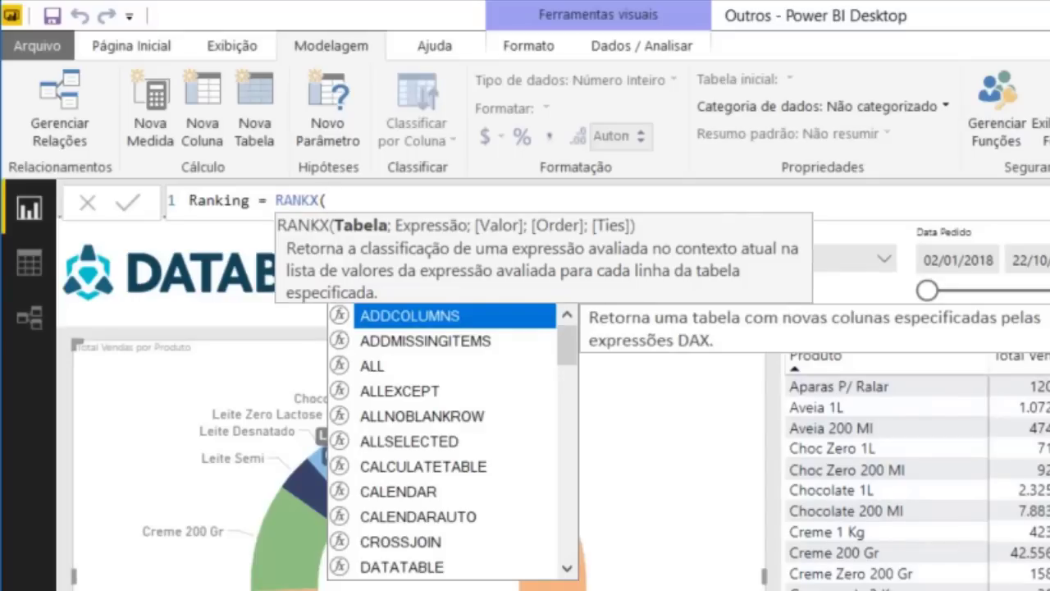
{"action": "type", "text": "ALL"}
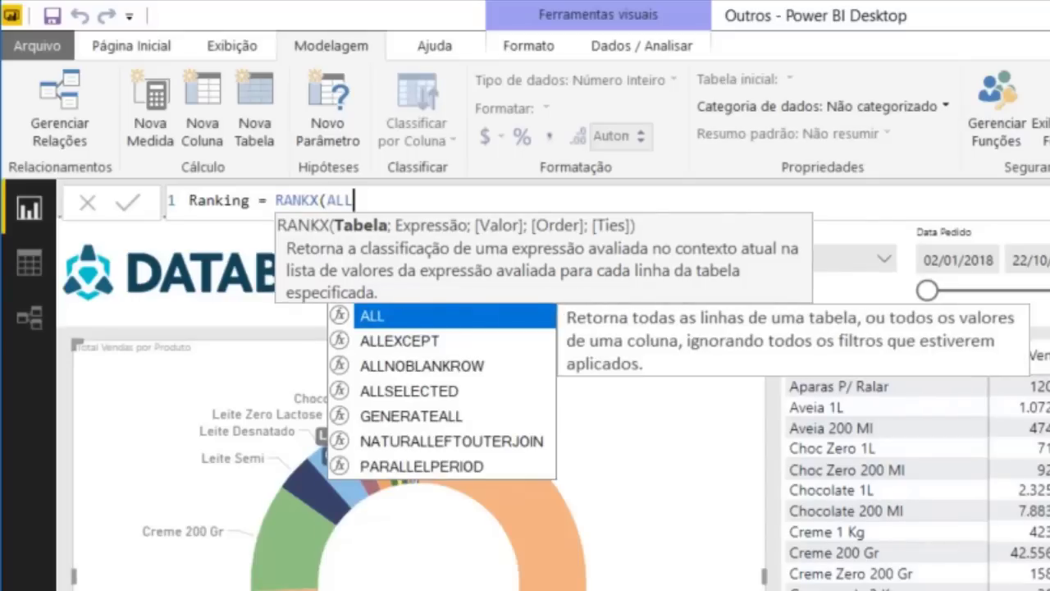
{"action": "type", "text": "(PRO"}
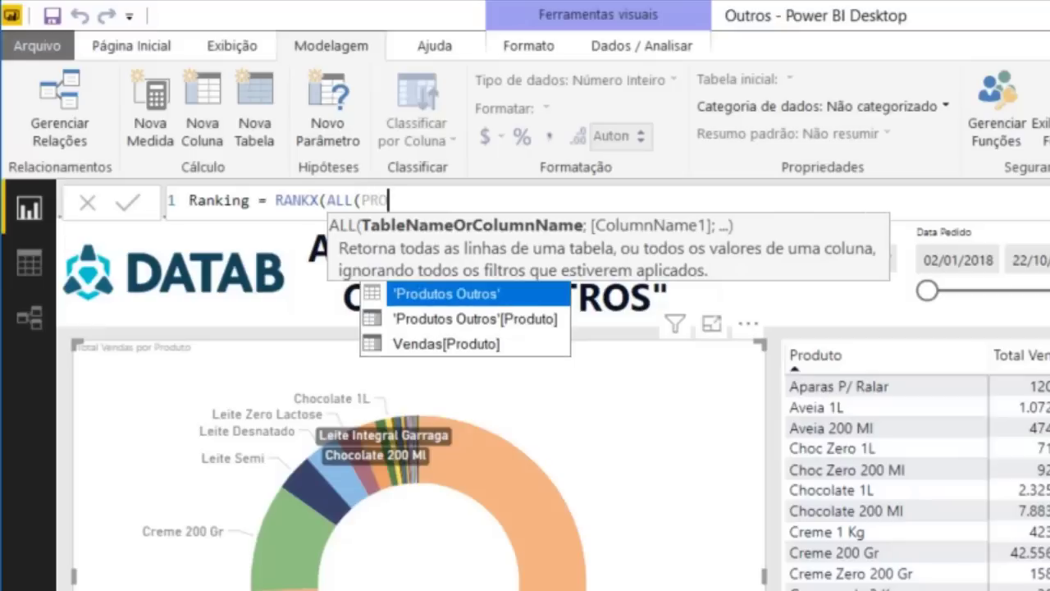
{"action": "key", "text": "Down"}
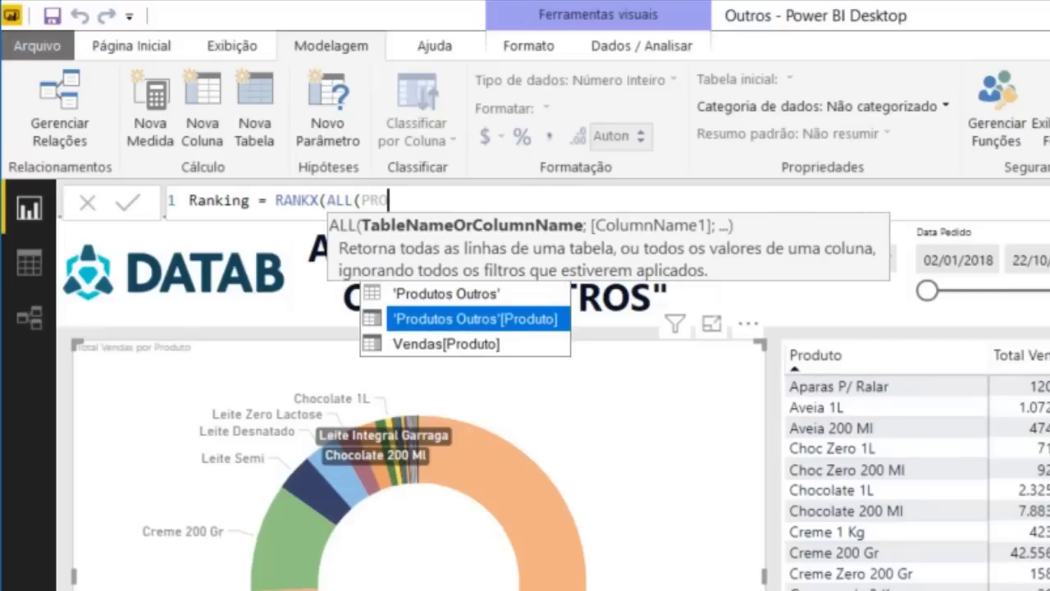
{"action": "key", "text": "Tab"}
{"action": "type", "text": ");"}
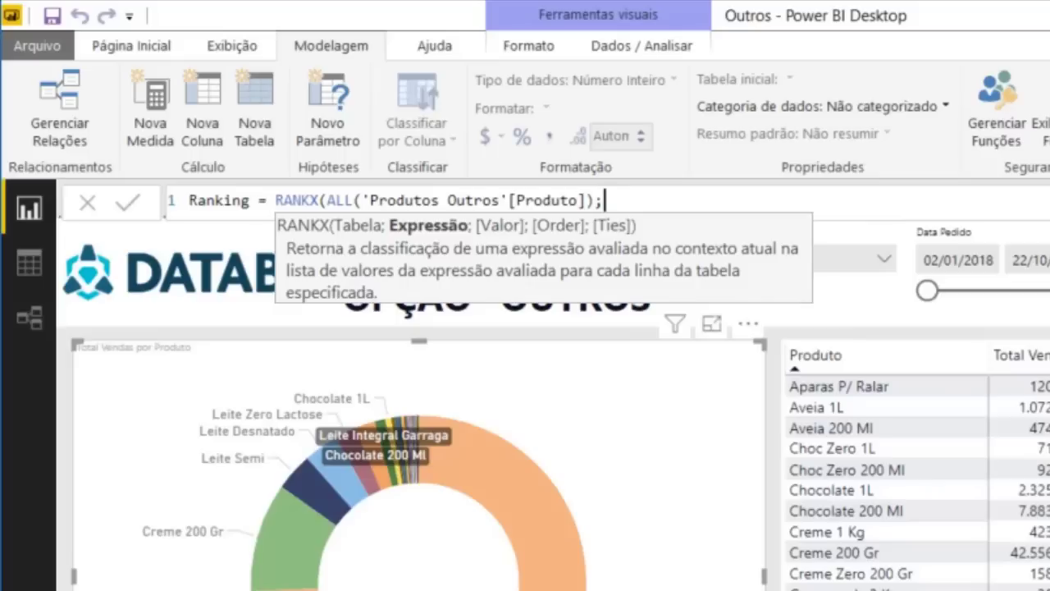
{"action": "type", "text": "["}
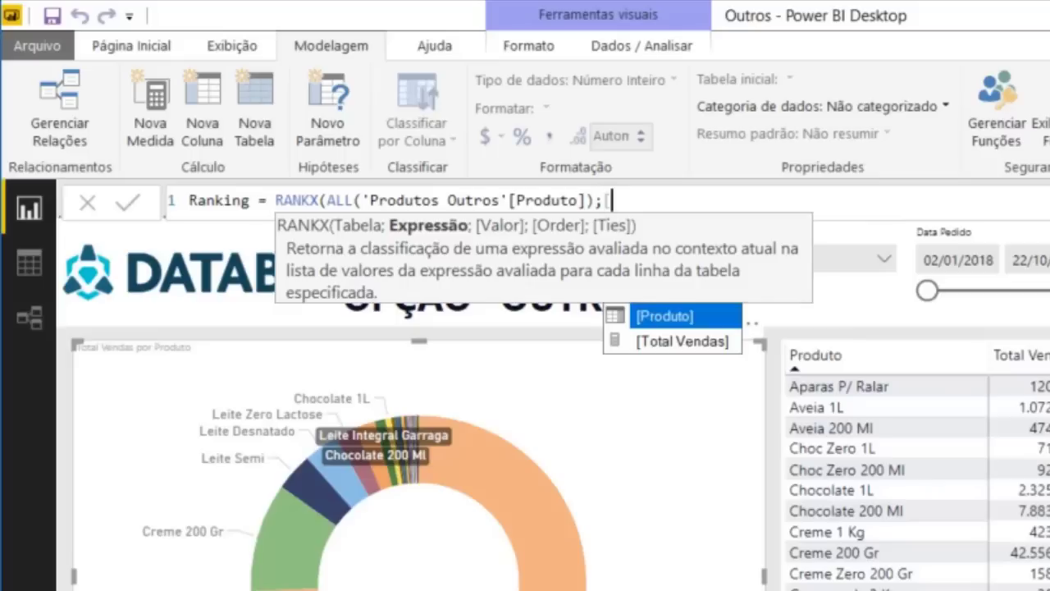
{"action": "key", "text": "Down"}
{"action": "key", "text": "Tab"}
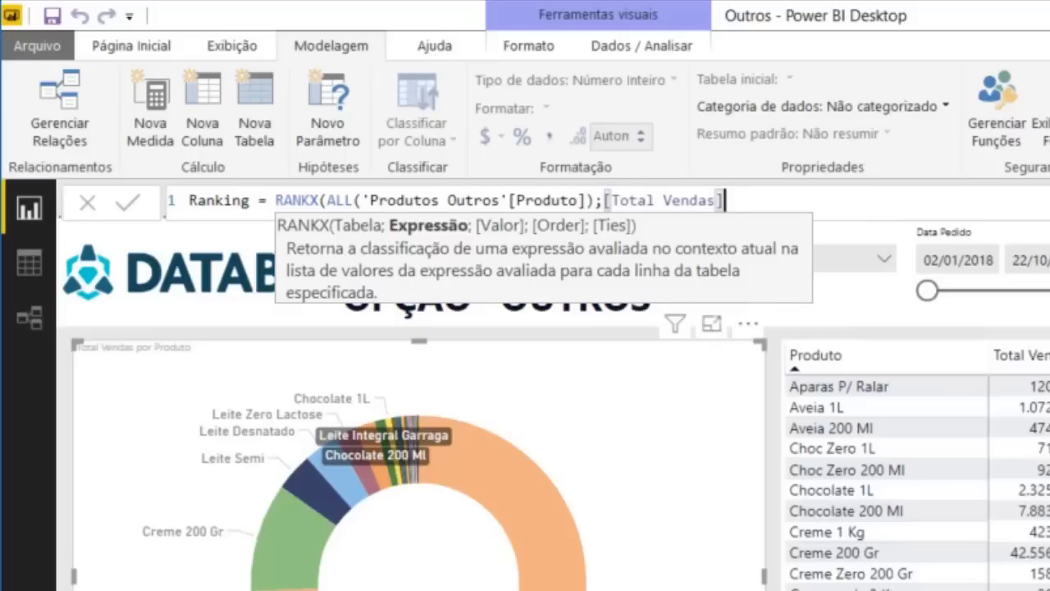
{"action": "type", "text": ")"}
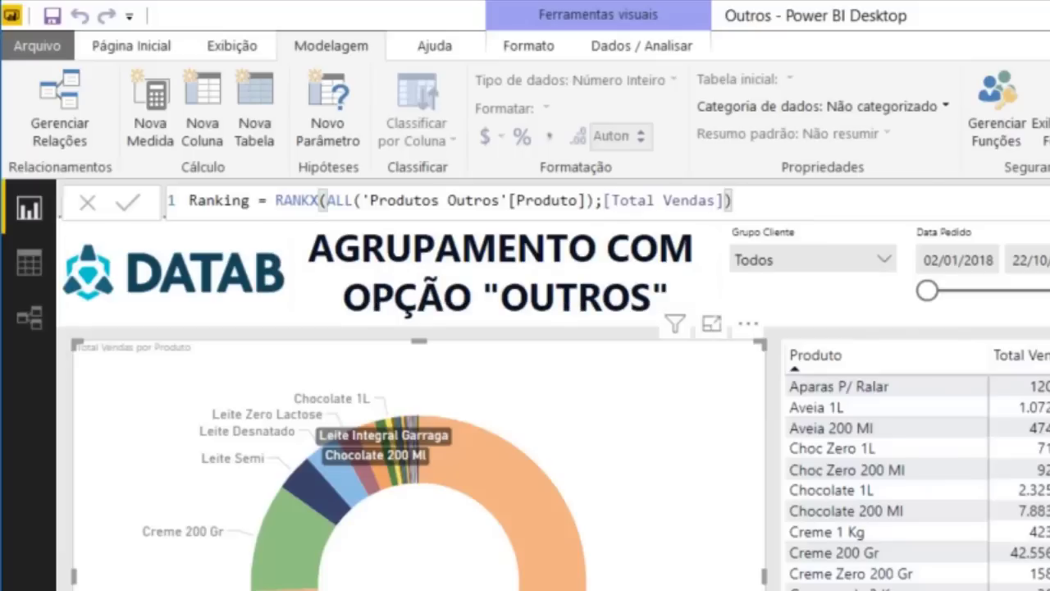
{"action": "key", "text": "Return"}
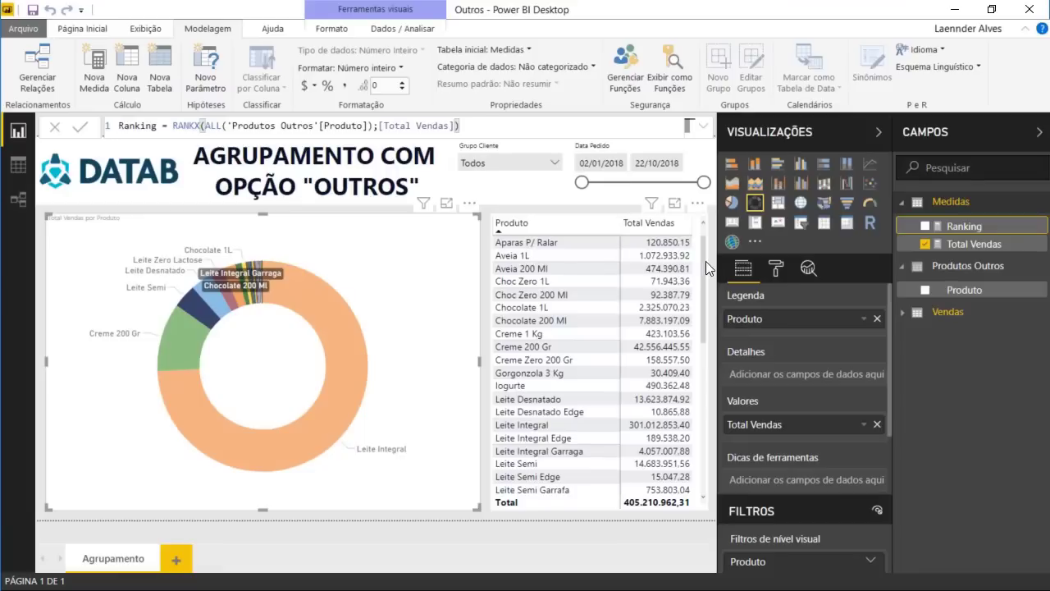
Replace Total Vendas with the Ranking measure in the product matrix's values and look through the ranking of each product.
{"action": "left_click", "coordinate": [701, 260]}
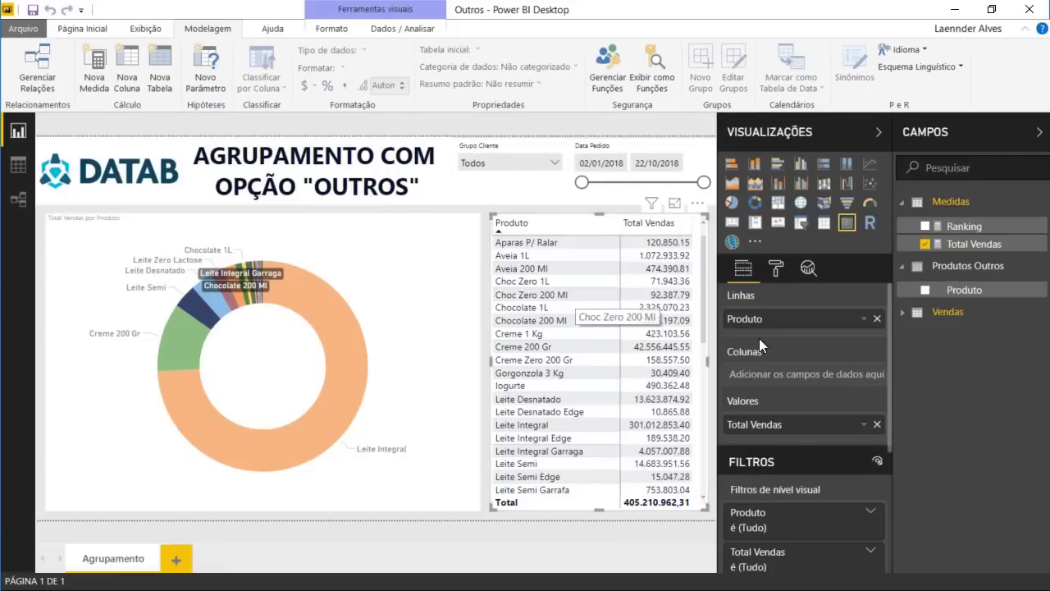
{"action": "left_click", "coordinate": [877, 425]}
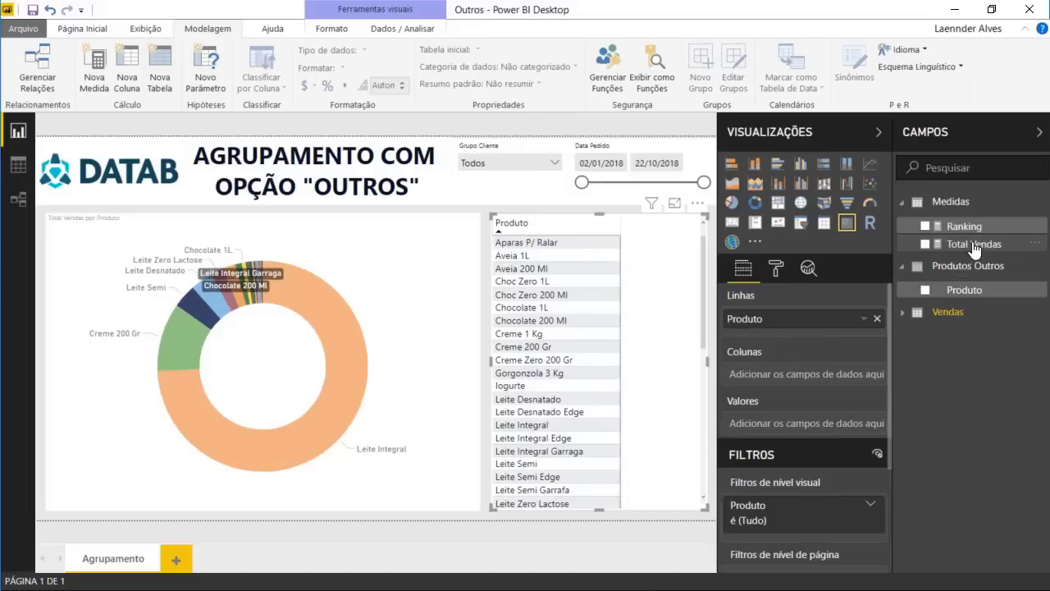
{"action": "left_click_drag", "start_coordinate": [973, 244], "coordinate": [805, 425]}
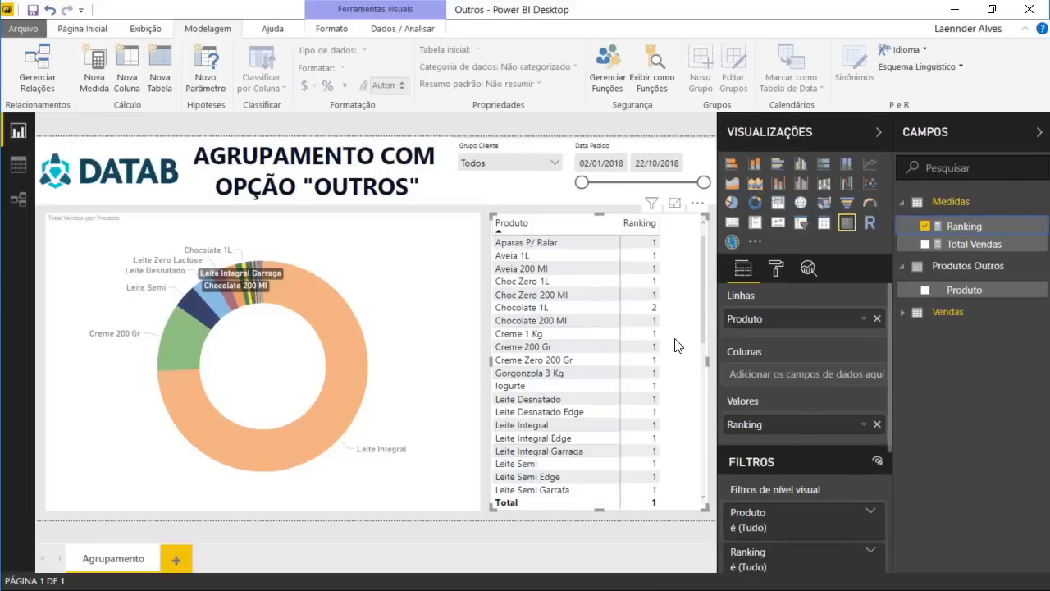
{"action": "scroll", "coordinate": [628, 332], "scroll_direction": "down", "scroll_amount": 5}
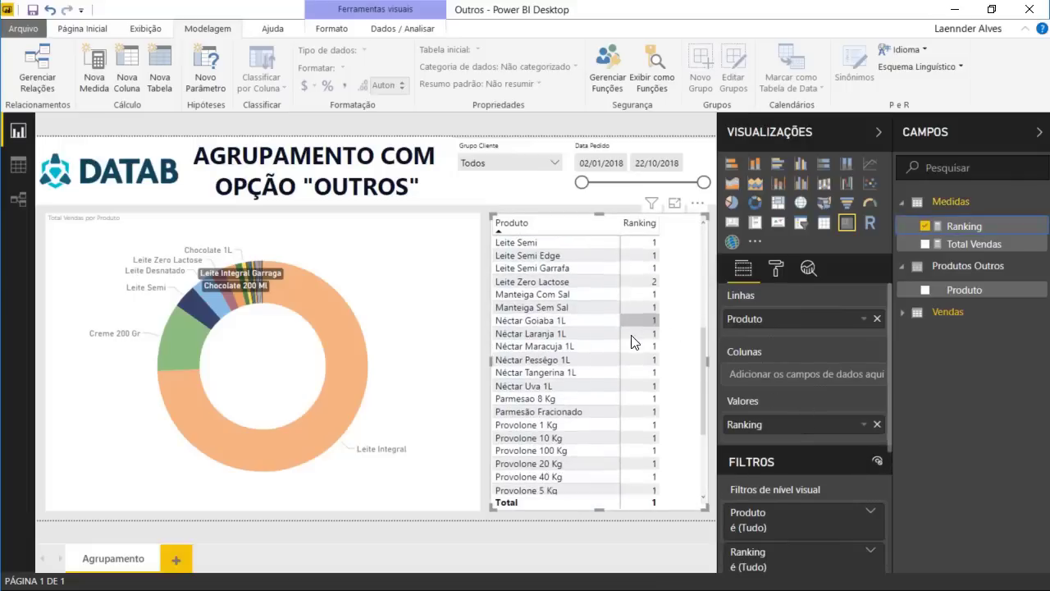
{"action": "scroll", "coordinate": [631, 342], "scroll_direction": "up", "scroll_amount": 6}
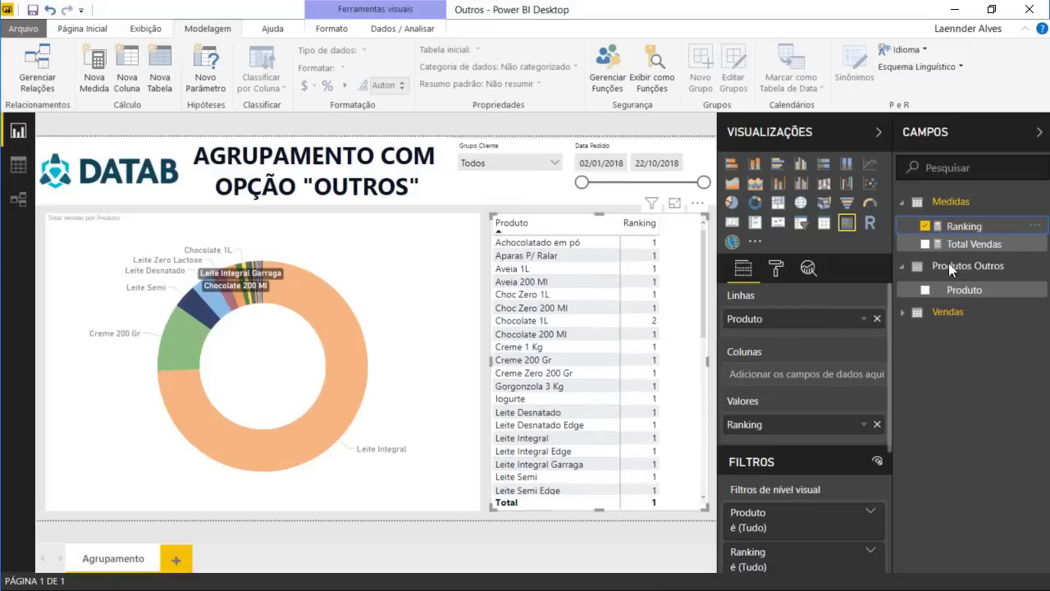
Replace the matrix's row field with Produto from the Produtos Outros table and sort the matrix by Ranking in ascending order.
{"action": "left_click", "coordinate": [877, 319]}
{"action": "left_click_drag", "start_coordinate": [976, 290], "coordinate": [835, 326]}
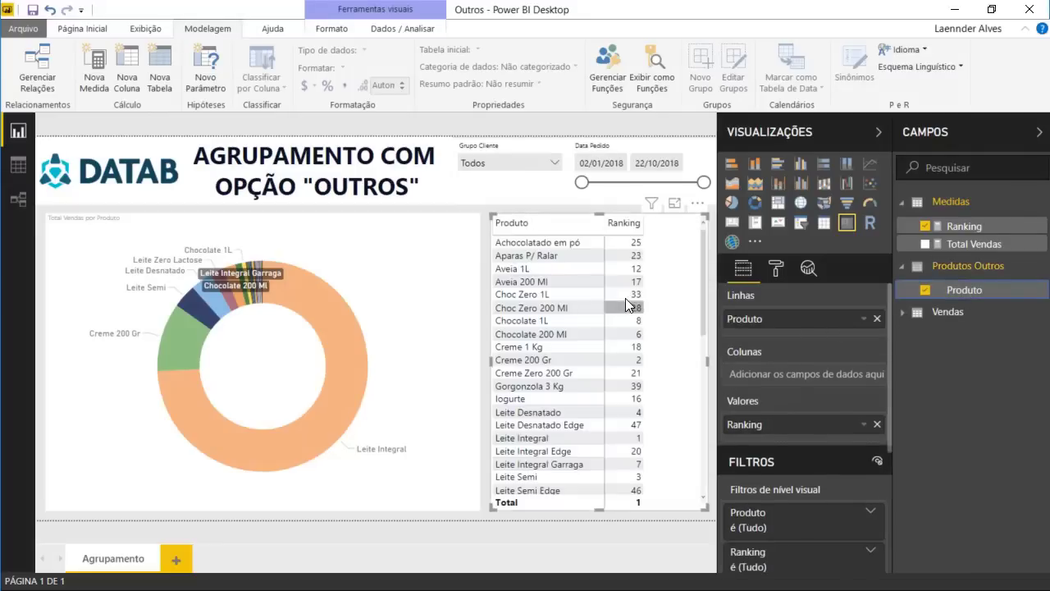
{"action": "left_click", "coordinate": [627, 225]}
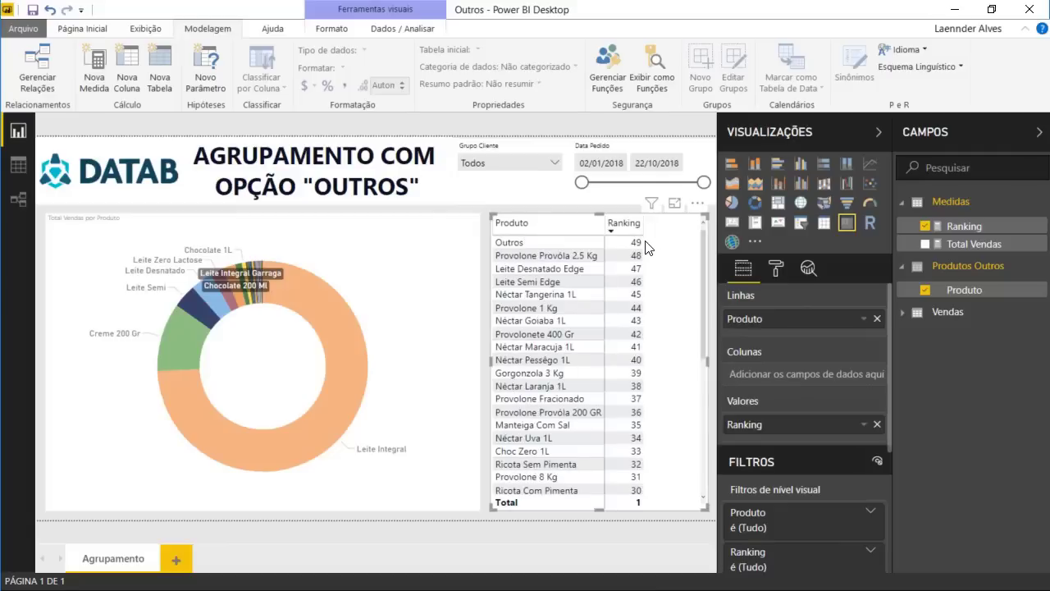
{"action": "left_click", "coordinate": [636, 228]}
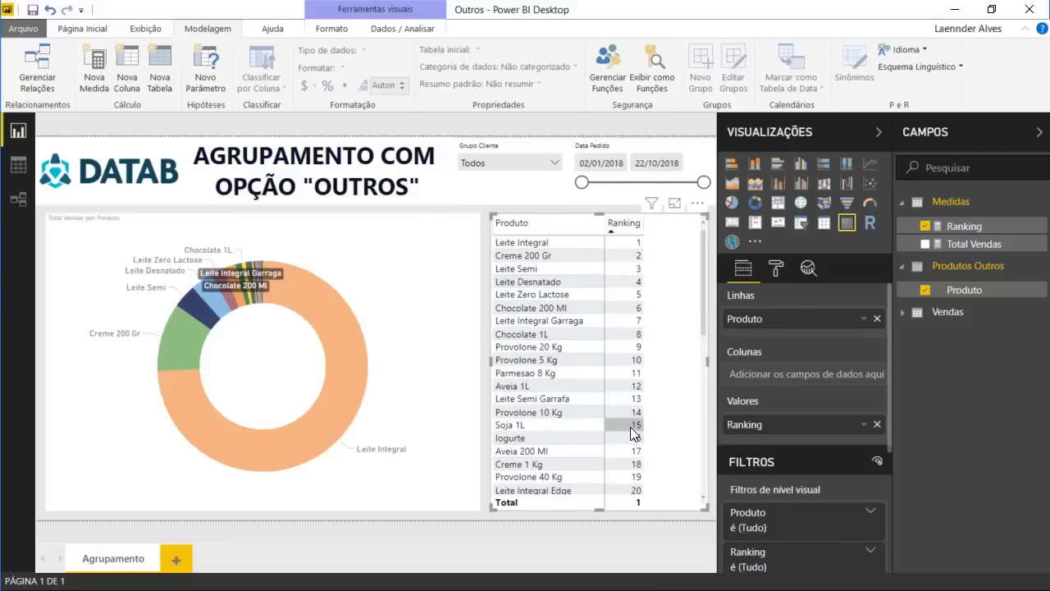
{"action": "scroll", "coordinate": [628, 421], "scroll_direction": "down", "scroll_amount": 10}
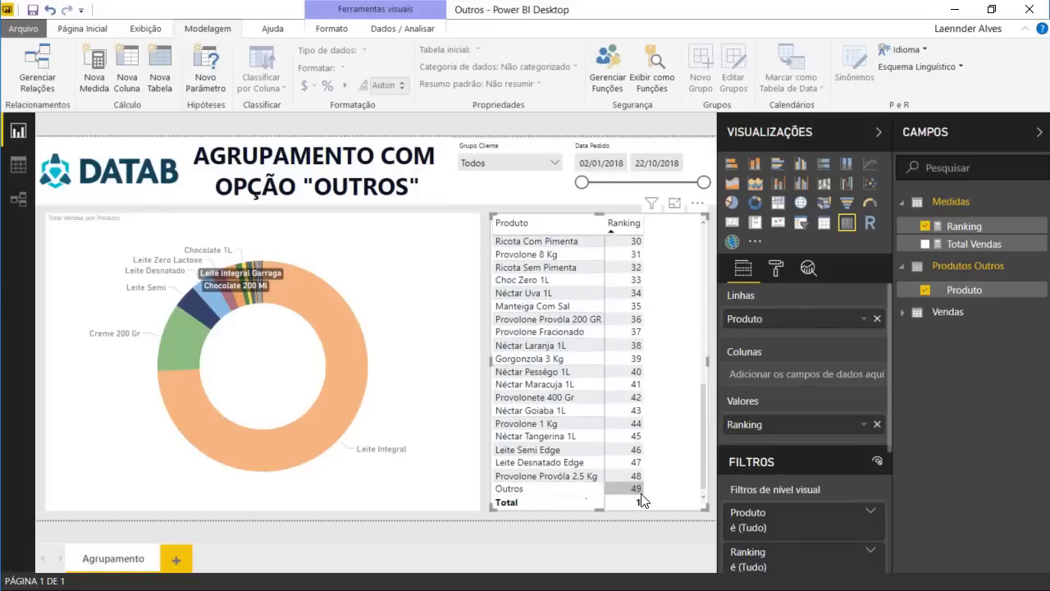
Filter the report's Grupo Cliente slicer to Atacarejo and check the product ranking from the start of the matrix.
{"action": "left_click", "coordinate": [516, 166]}
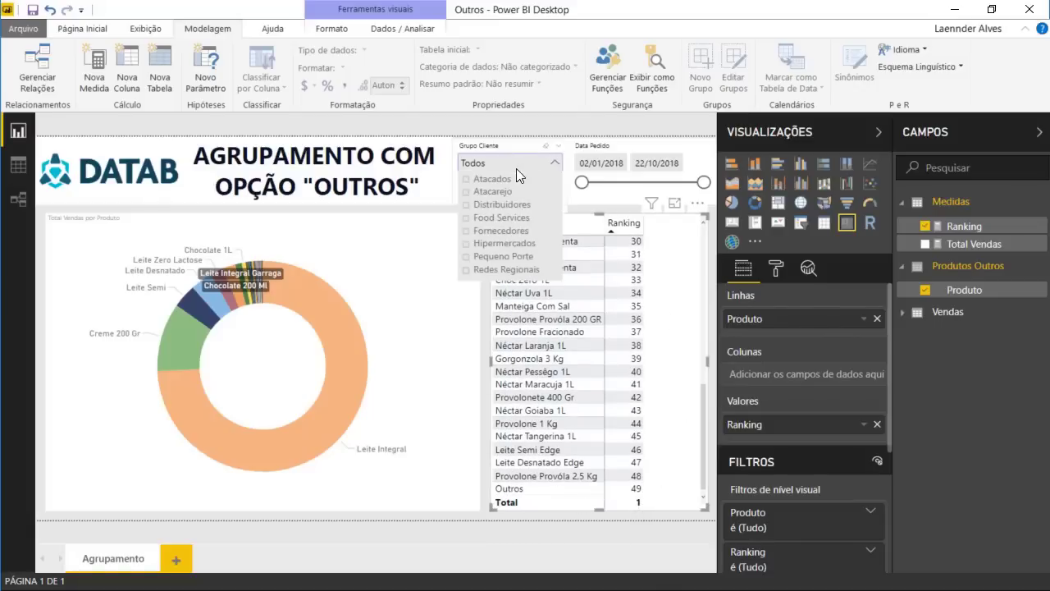
{"action": "left_click", "coordinate": [506, 194]}
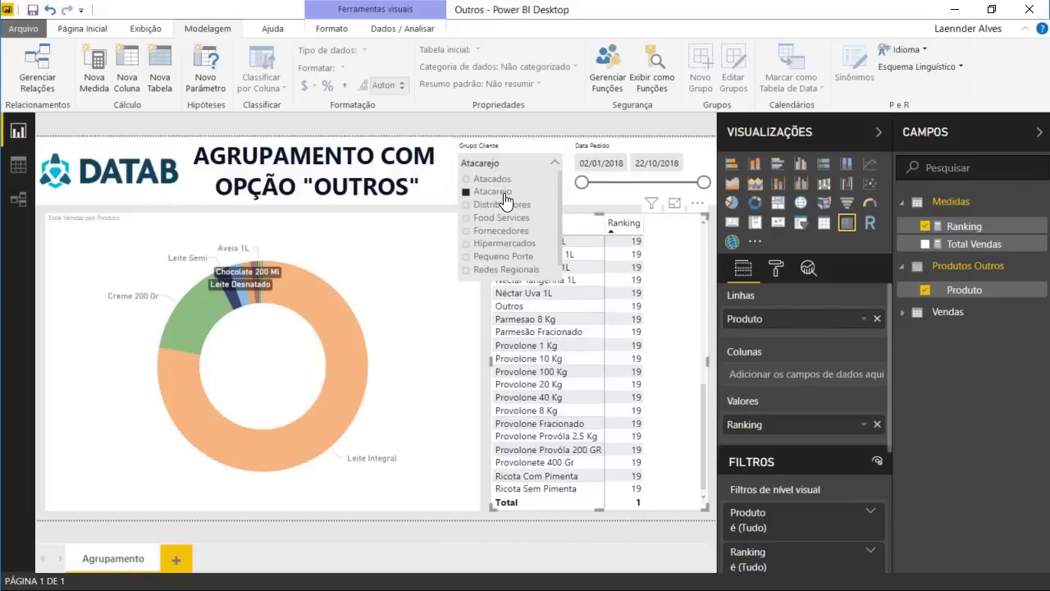
{"action": "left_click_drag", "start_coordinate": [705, 403], "coordinate": [702, 247]}
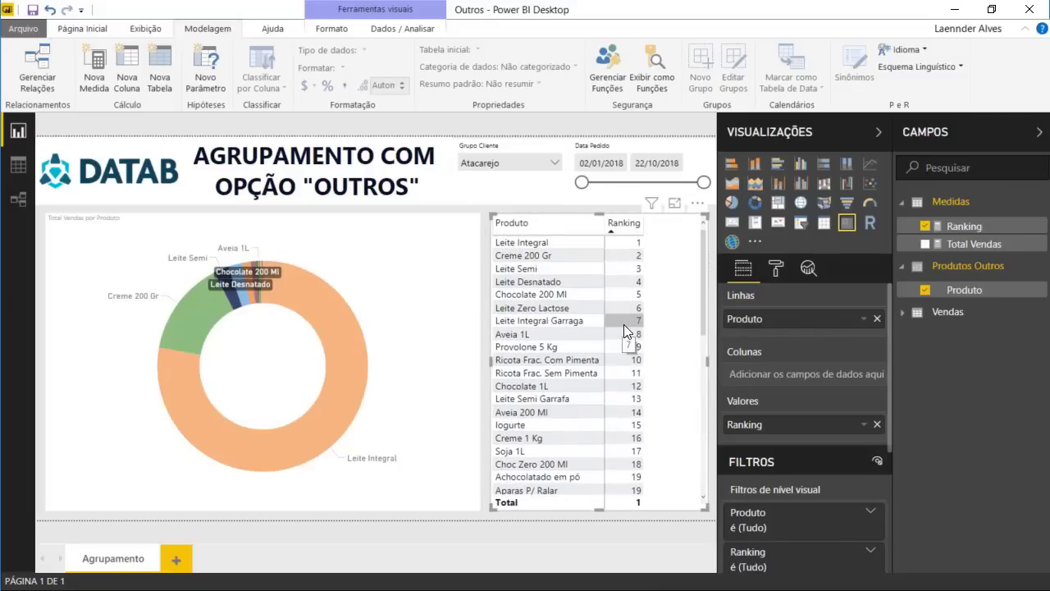
Create a new measure in the Medidas table named Total com Outros, with its formula starting on a second line.
{"action": "left_click", "coordinate": [427, 274]}
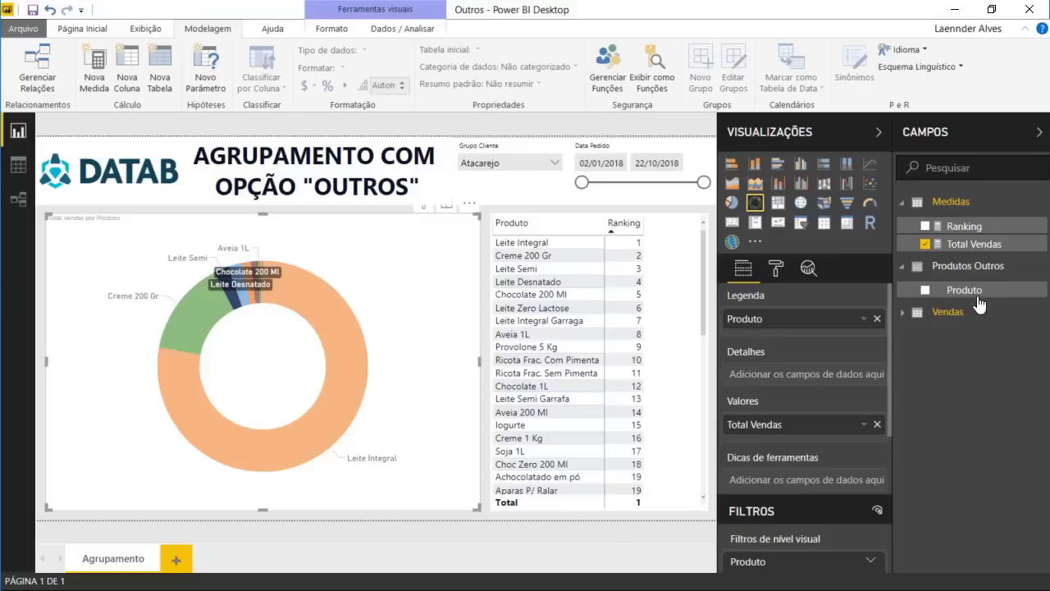
{"action": "right_click", "coordinate": [970, 203]}
{"action": "left_click", "coordinate": [953, 222]}
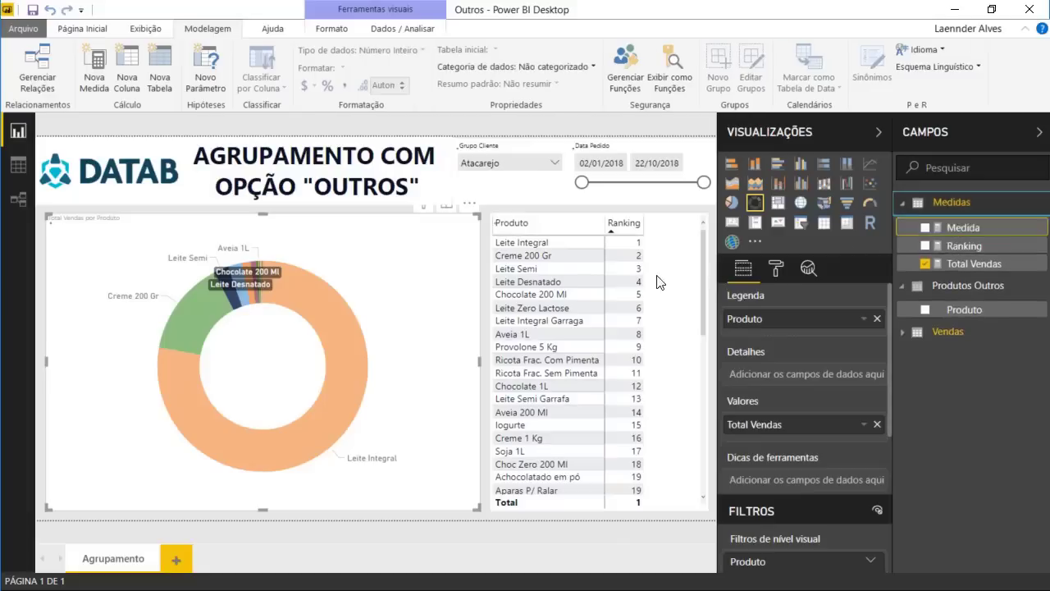
{"action": "type", "text": "tOTA"}
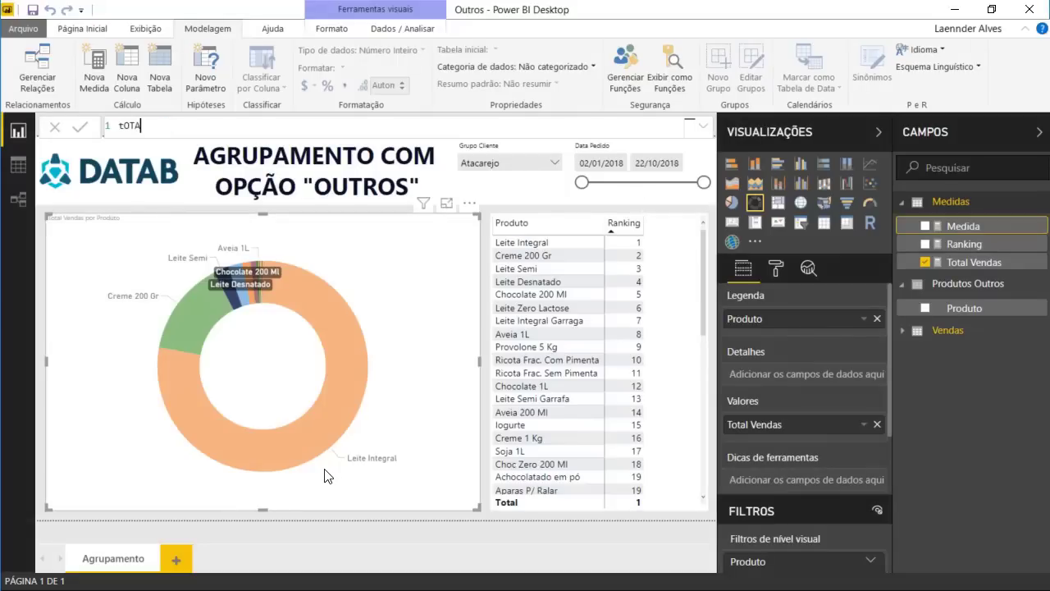
{"action": "key", "text": "BackSpace"}
{"action": "key", "text": "BackSpace"}
{"action": "key", "text": "BackSpace"}
{"action": "type", "text": "Total com "}
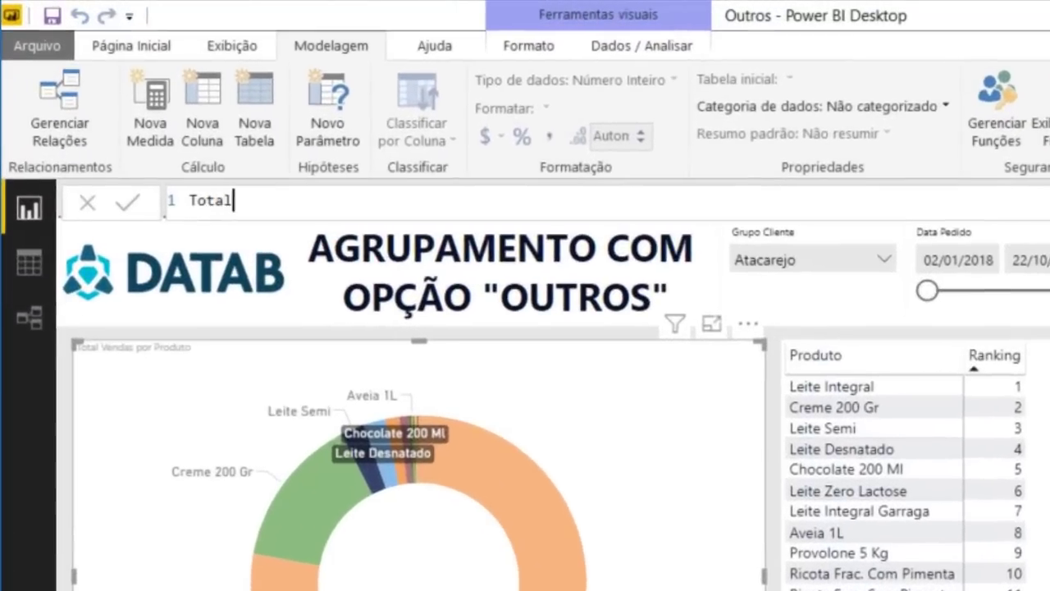
{"action": "type", "text": "Outros "}
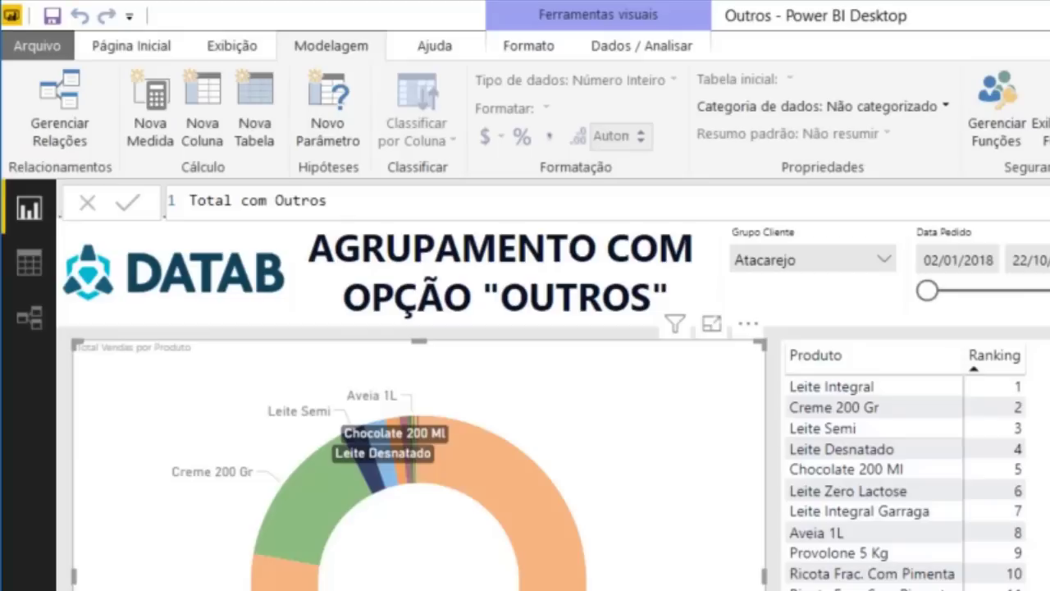
{"action": "type", "text": "="}
{"action": "key", "text": "shift+Return"}
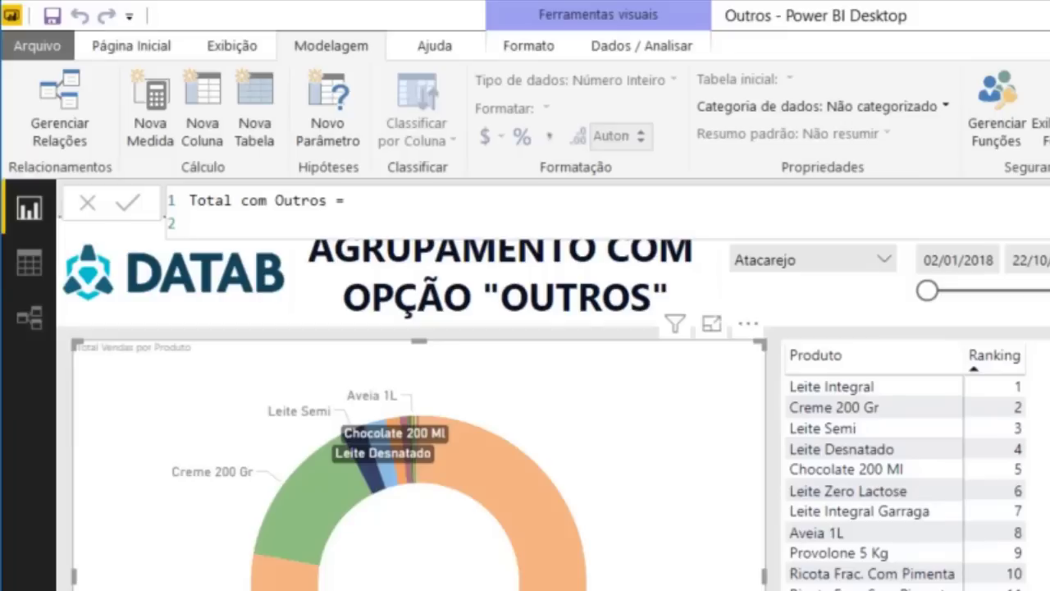
Start the measure's formula with an IF that returns [Total Vendas] when [Ranking] <= 5.
{"action": "type", "text": "IF("}
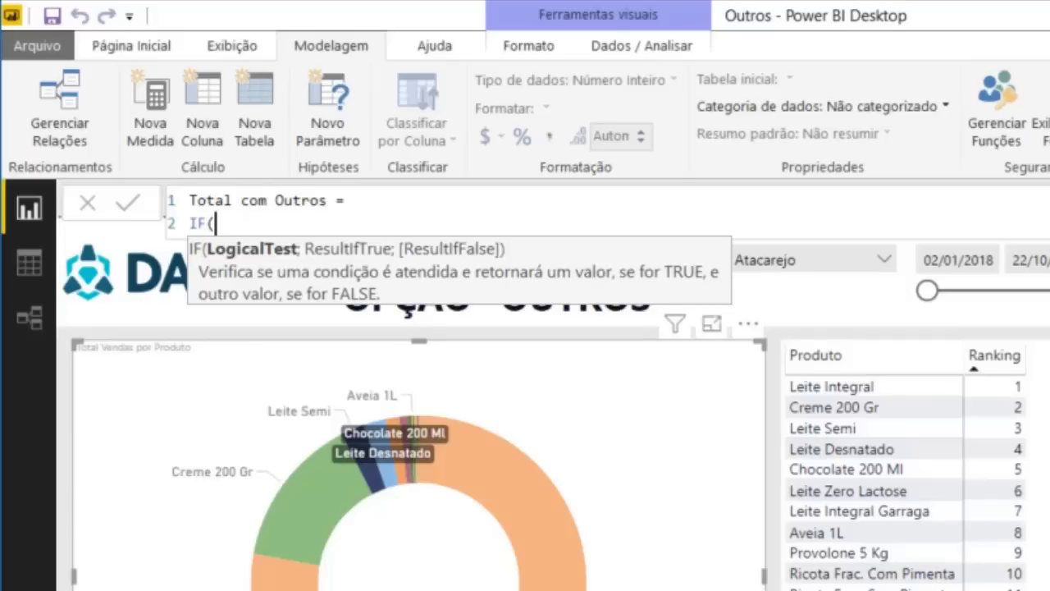
{"action": "key", "text": "shift+Return"}
{"action": "type", "text": "[RA"}
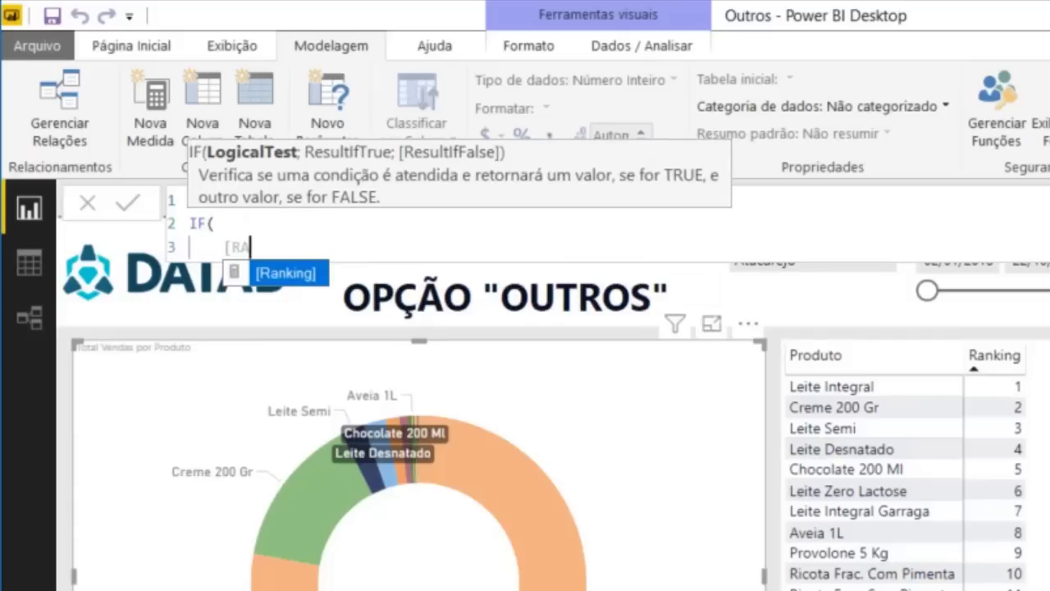
{"action": "key", "text": "Tab"}
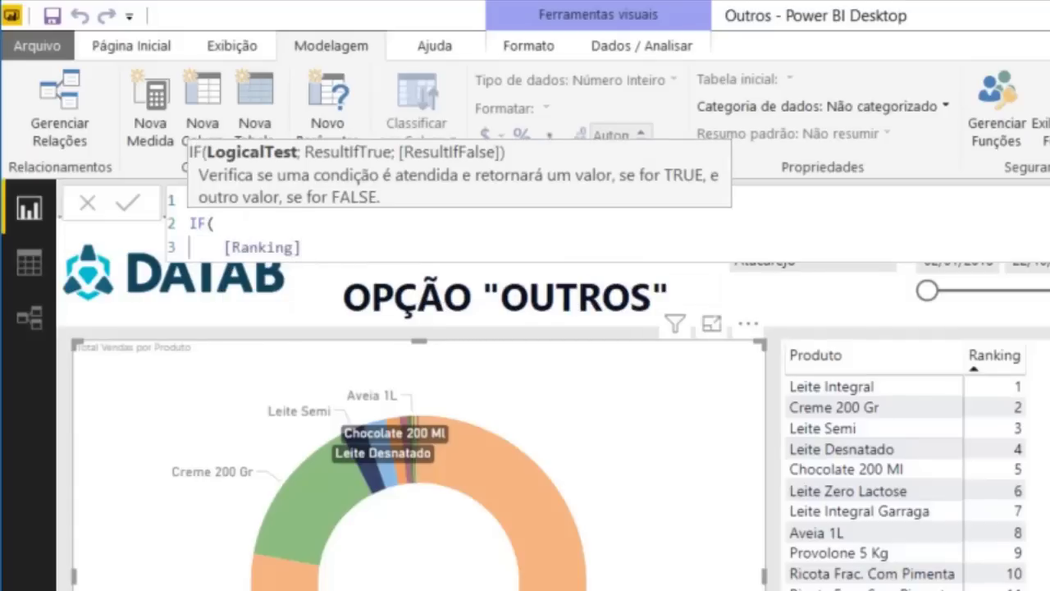
{"action": "type", "text": "<= 5;"}
{"action": "key", "text": "shift+Return"}
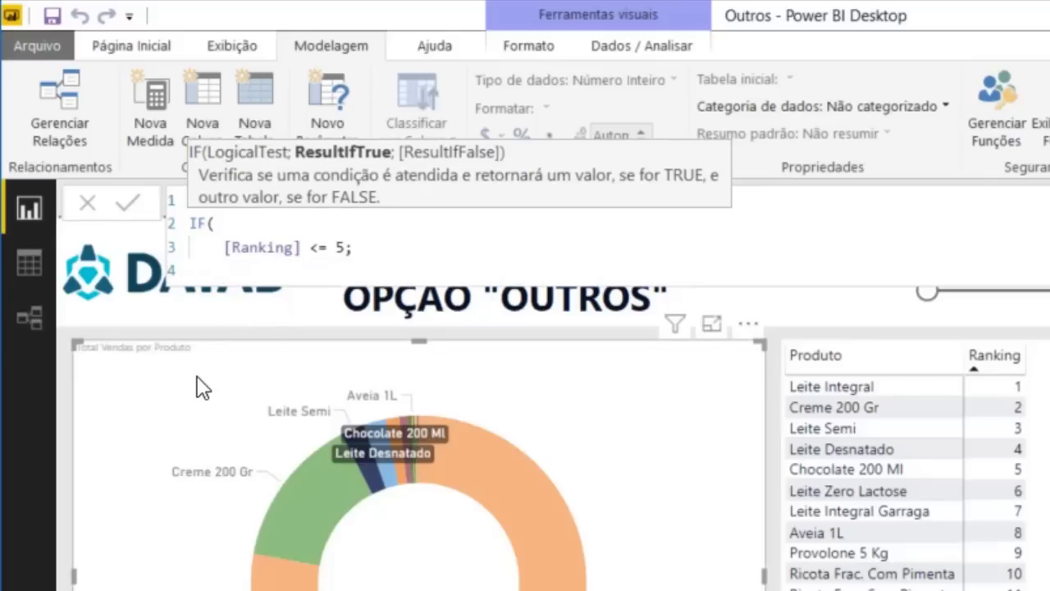
{"action": "type", "text": "[Total Vendas]"}
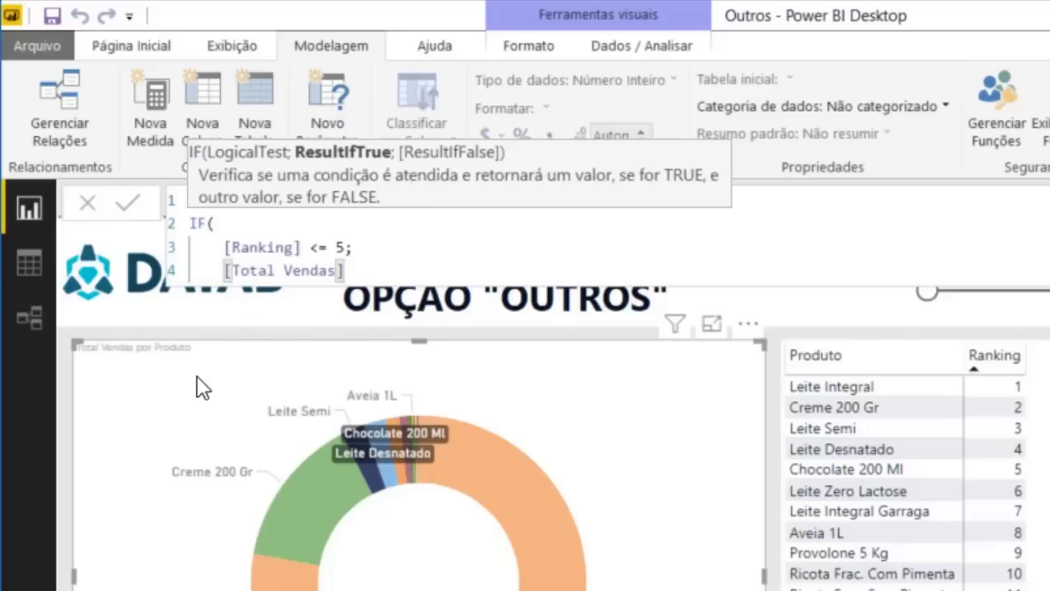
{"action": "type", "text": ";"}
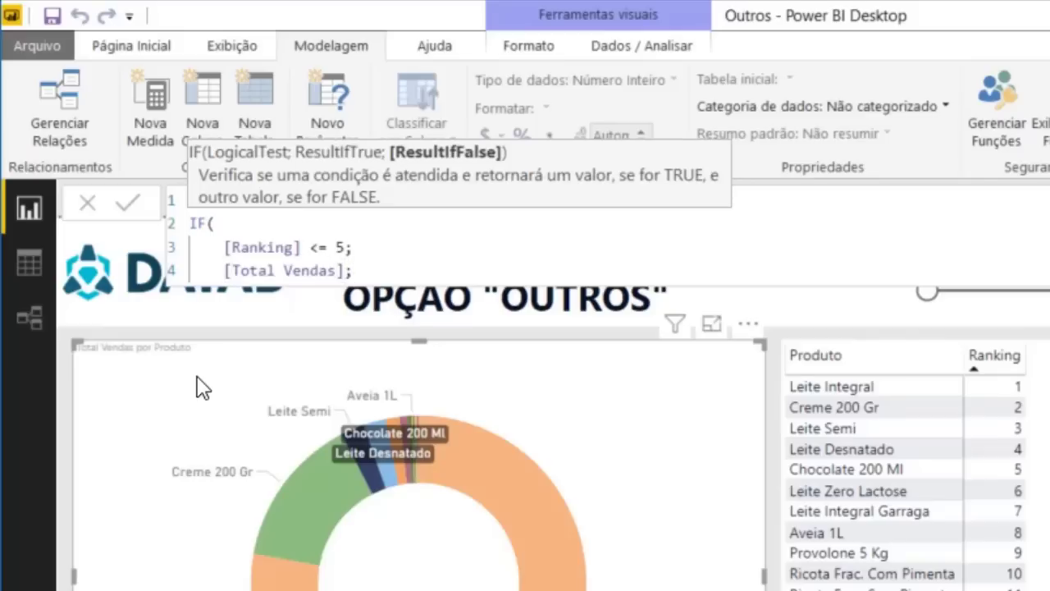
{"action": "key", "text": "shift+Return"}
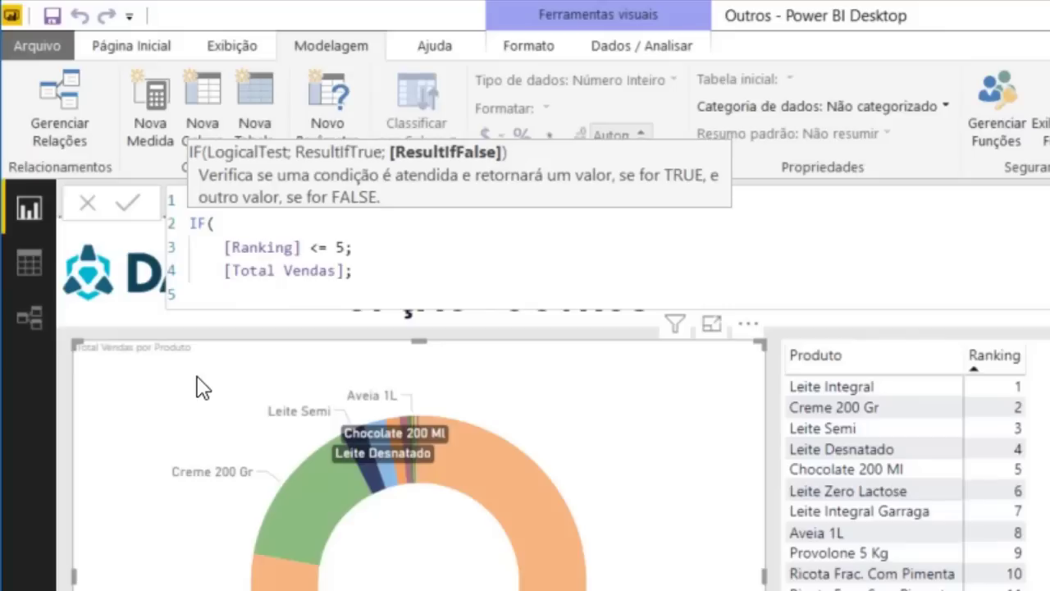
Add a nested IF as the false result, starting its condition with SELECTEDVALUE on 'Produtos Outros'[Produto].
{"action": "type", "text": "IF"}
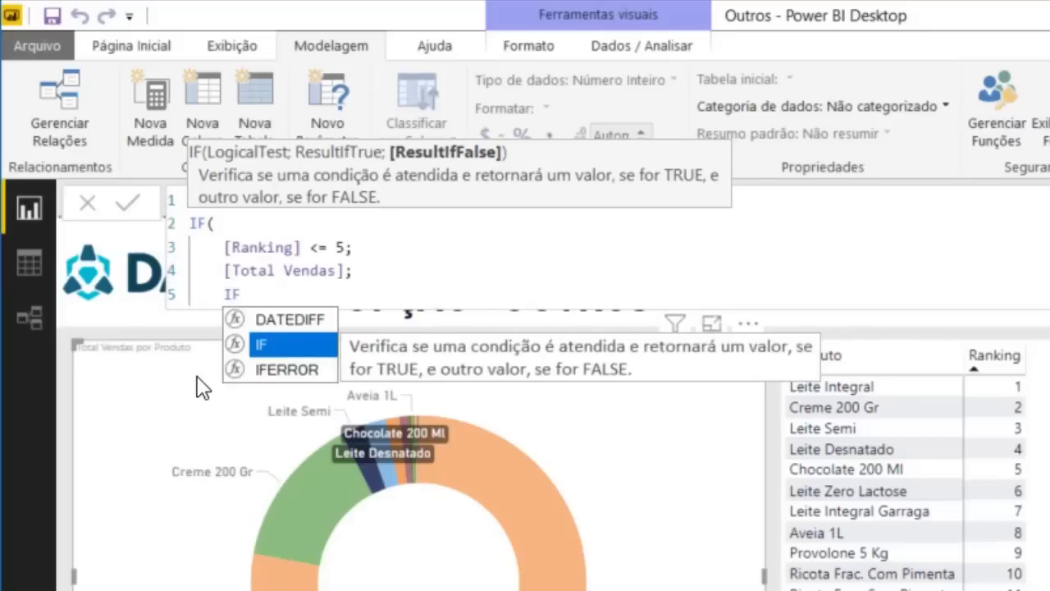
{"action": "type", "text": "("}
{"action": "key", "text": "shift+Return"}
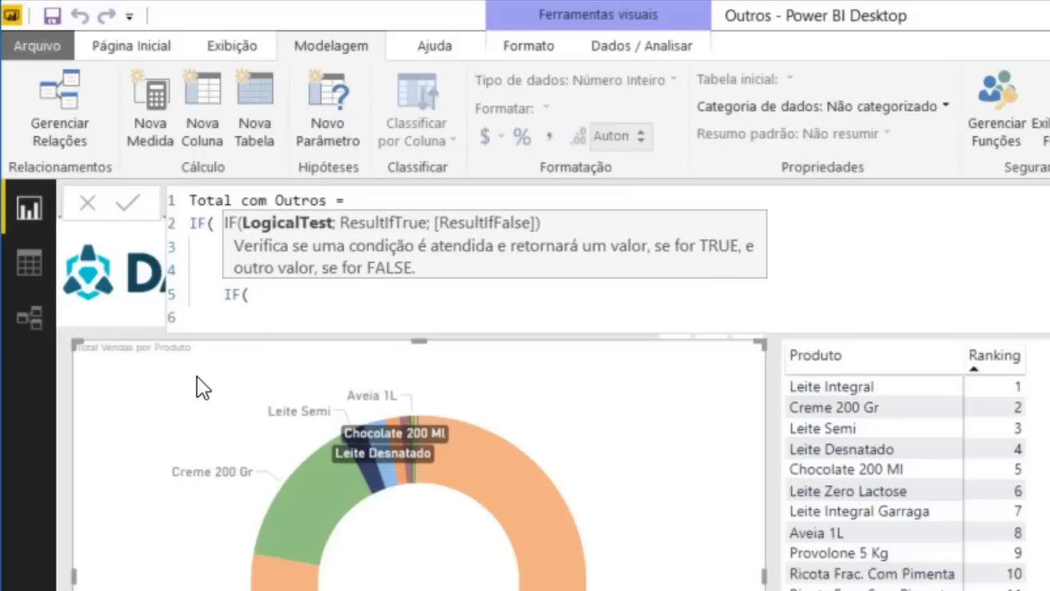
{"action": "type", "text": "SLE"}
{"action": "key", "text": "BackSpace"}
{"action": "key", "text": "BackSpace"}
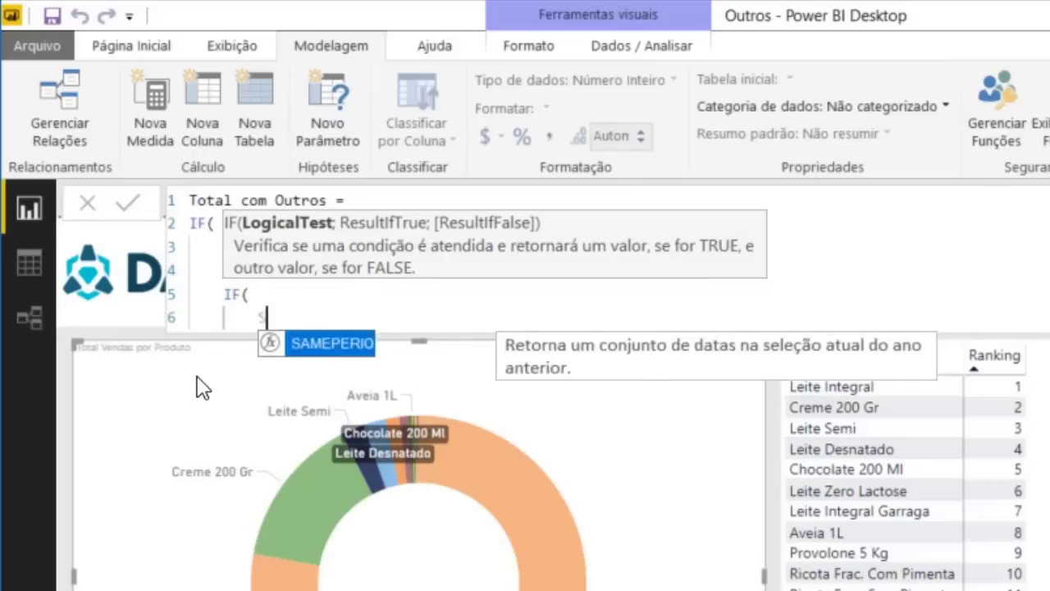
{"action": "type", "text": "EL"}
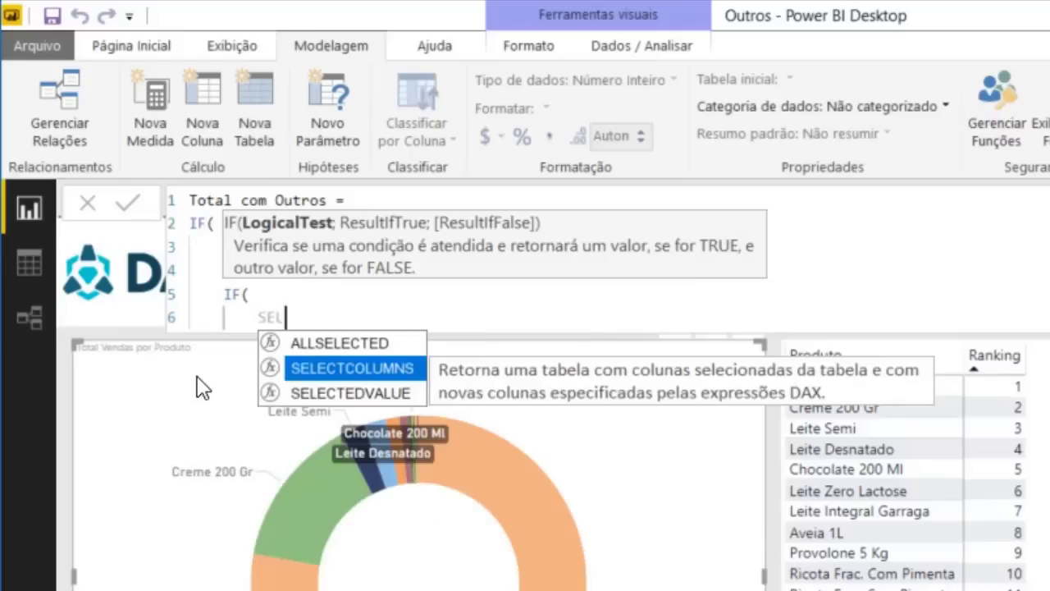
{"action": "key", "text": "Down"}
{"action": "key", "text": "Tab"}
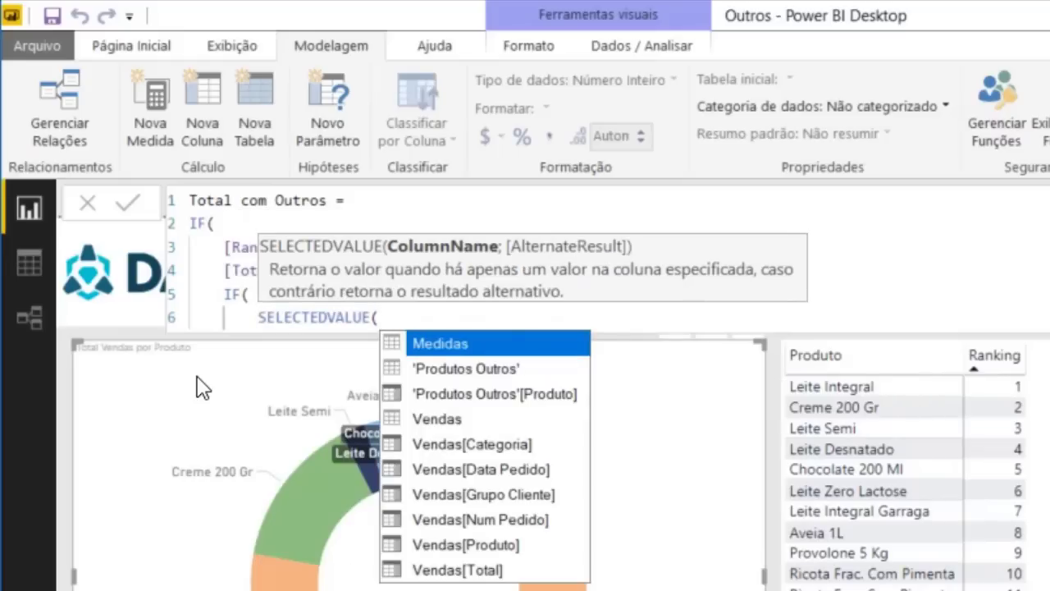
{"action": "type", "text": "PRO"}
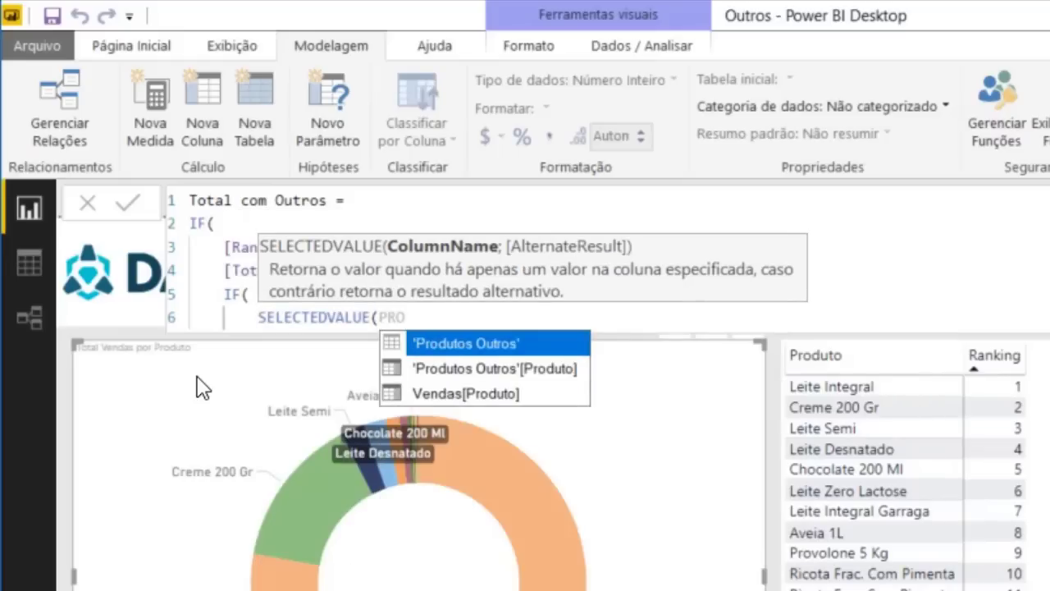
{"action": "key", "text": "Down"}
{"action": "key", "text": "Tab"}
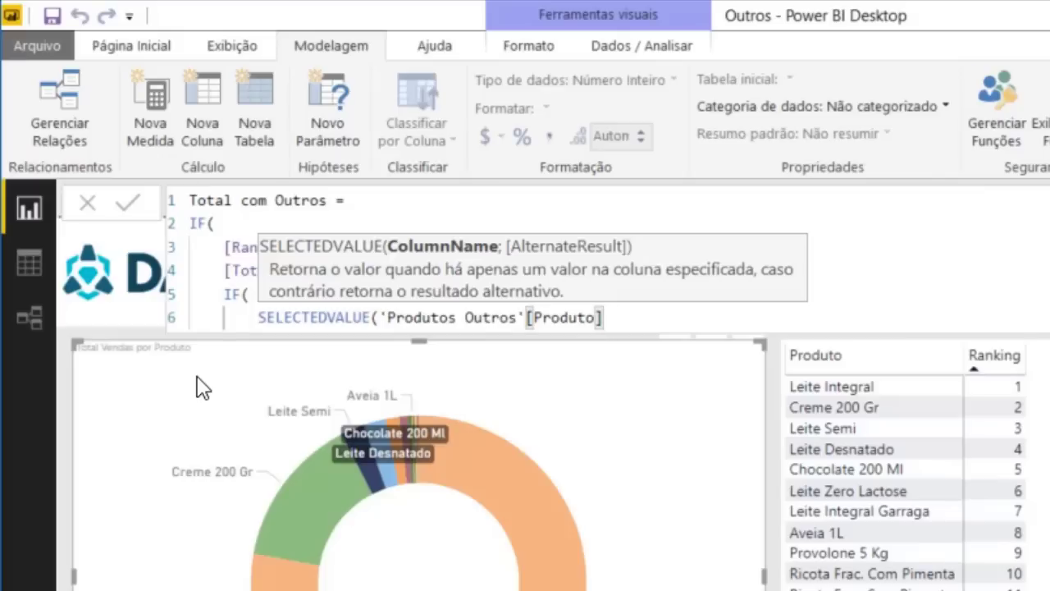
Complete the nested condition as SELECTEDVALUE('Produtos Outros'[Produto]) = "Outros"; and start a new line for its true result.
{"action": "type", "text": "= "}
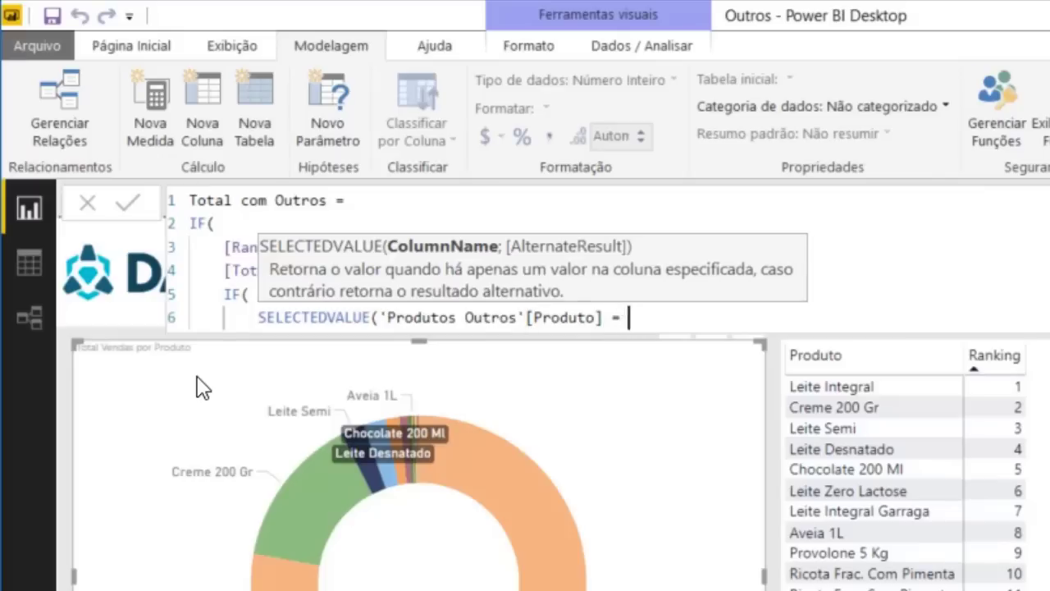
{"action": "type", "text": "\"outro"}
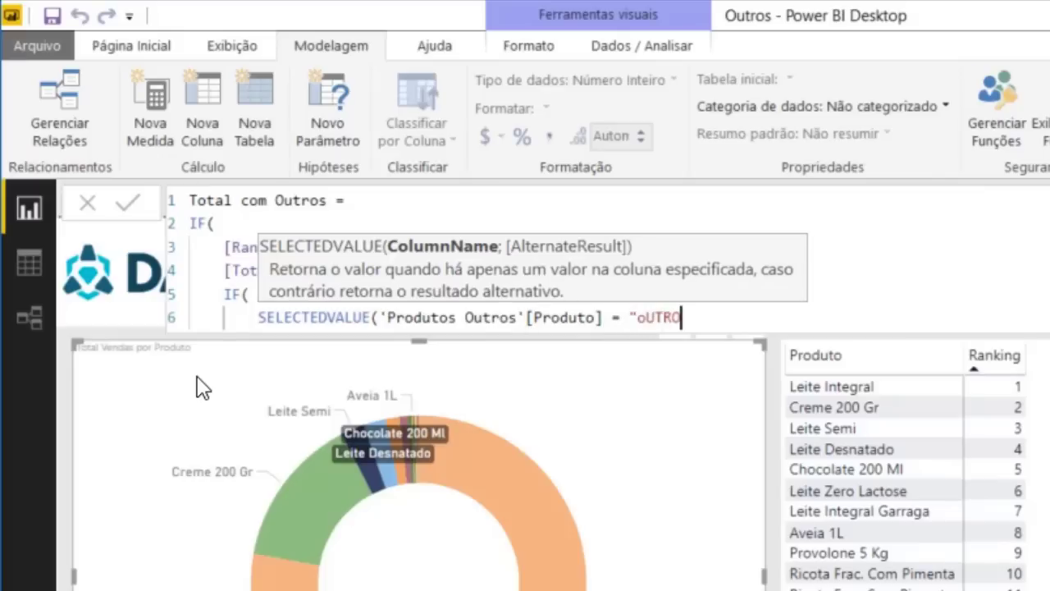
{"action": "key", "text": "BackSpace"}
{"action": "key", "text": "BackSpace"}
{"action": "key", "text": "BackSpace"}
{"action": "key", "text": "BackSpace"}
{"action": "key", "text": "BackSpace"}
{"action": "type", "text": "Outros\""}
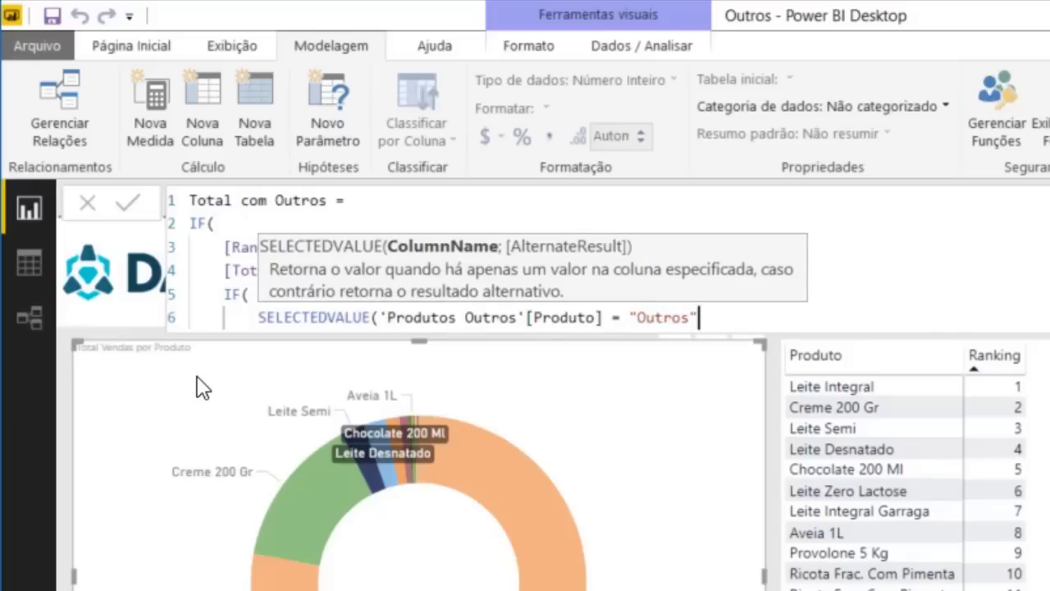
{"action": "type", "text": ";"}
{"action": "key", "text": "BackSpace"}
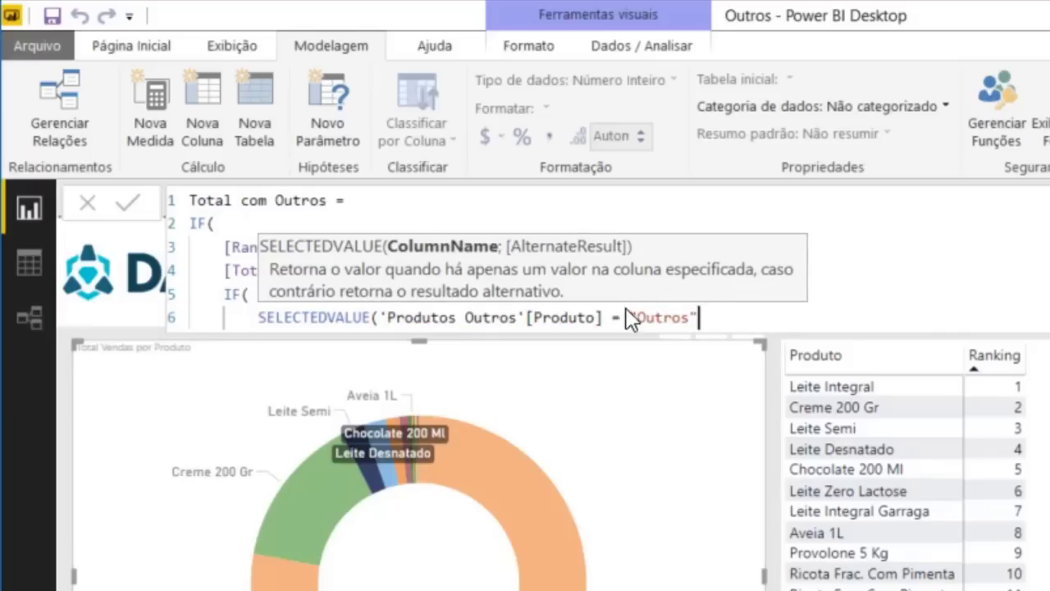
{"action": "left_click", "coordinate": [605, 317]}
{"action": "type", "text": ")"}
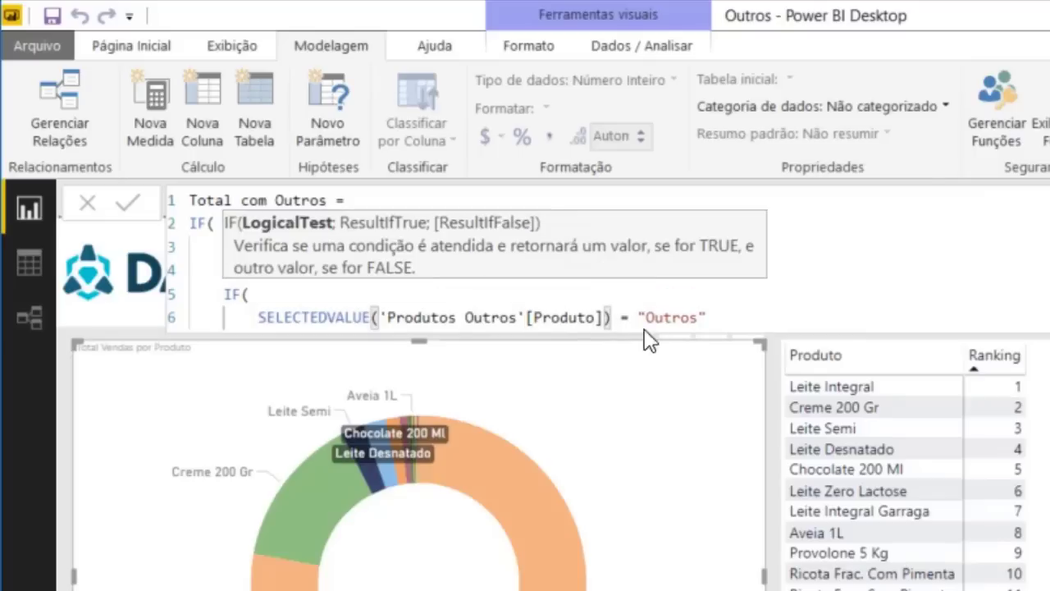
{"action": "left_click", "coordinate": [705, 316]}
{"action": "type", "text": ";"}
{"action": "key", "text": "shift+Return"}
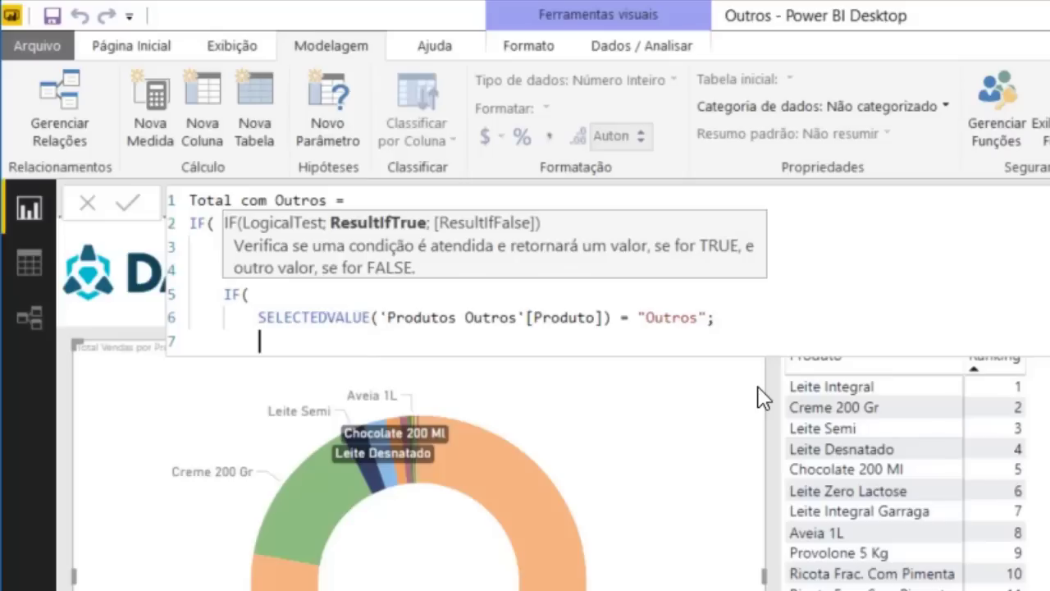
Start the nested IF's true result as a SUMX over a FILTER of ALL('Produtos Outros'[Produto]).
{"action": "type", "text": "sumx"}
{"action": "key", "text": "Tab"}
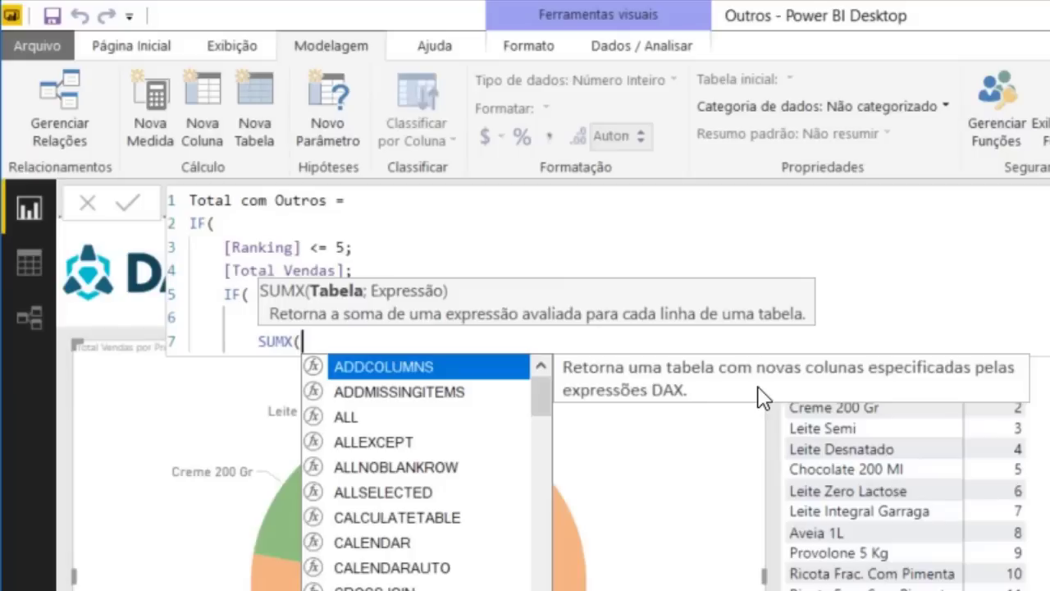
{"action": "key", "text": "shift+Return"}
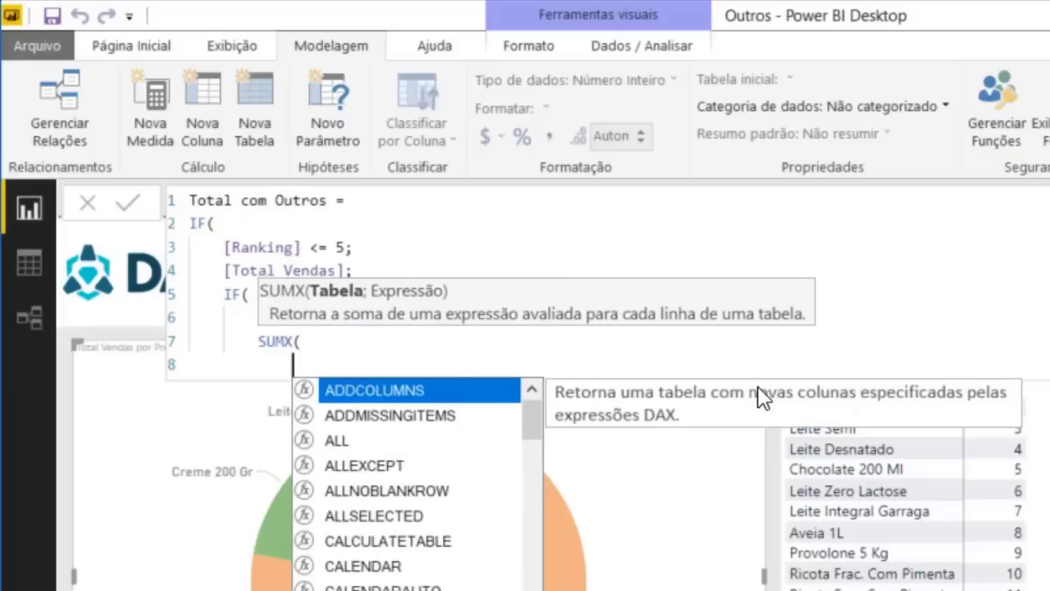
{"action": "type", "text": "filter"}
{"action": "key", "text": "Tab"}
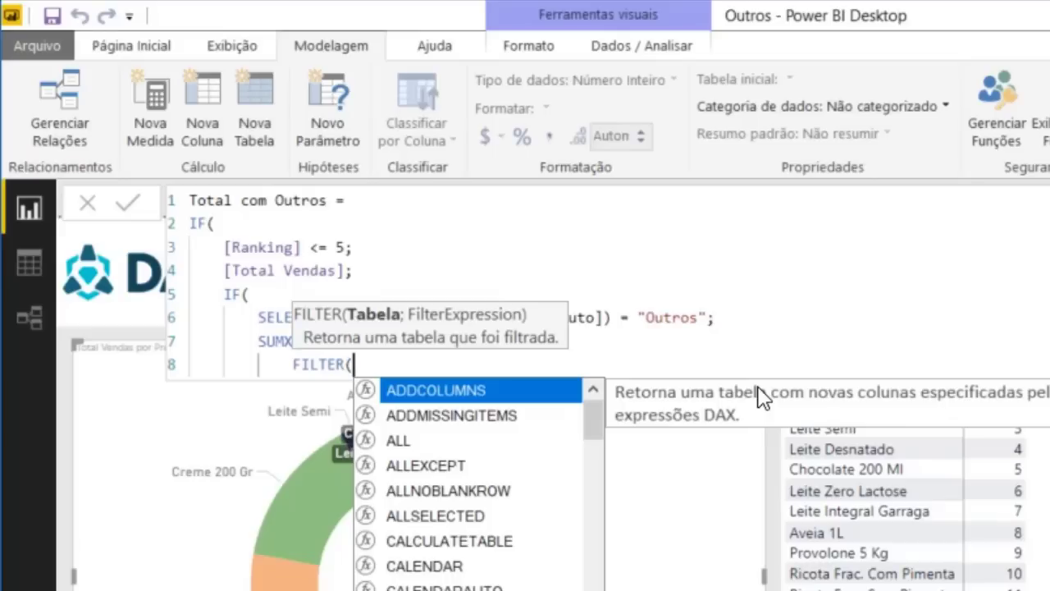
{"action": "type", "text": "all"}
{"action": "key", "text": "Tab"}
{"action": "type", "text": "pro"}
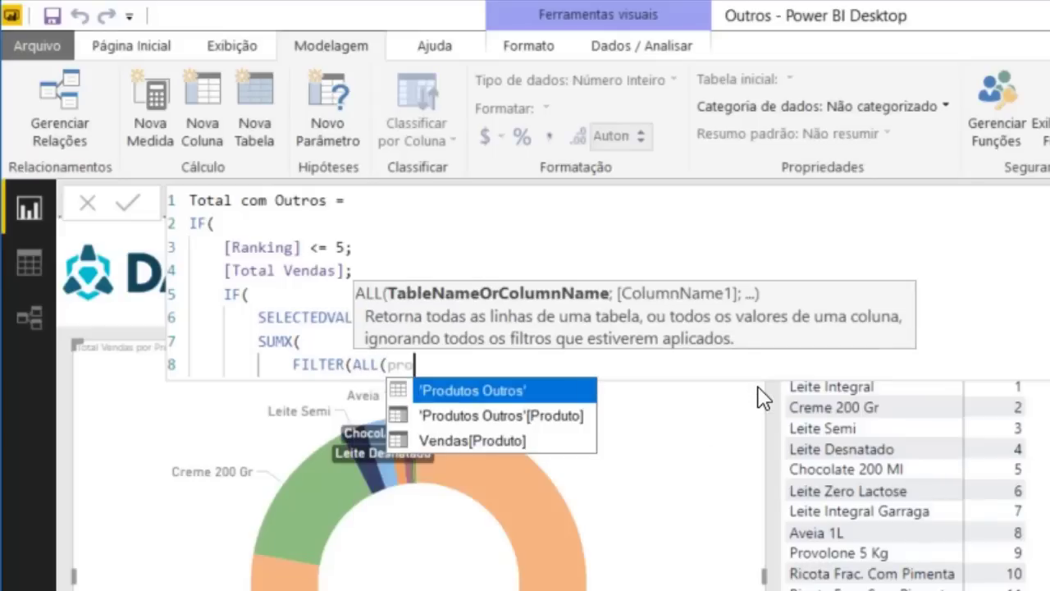
{"action": "key", "text": "Down"}
{"action": "key", "text": "Tab"}
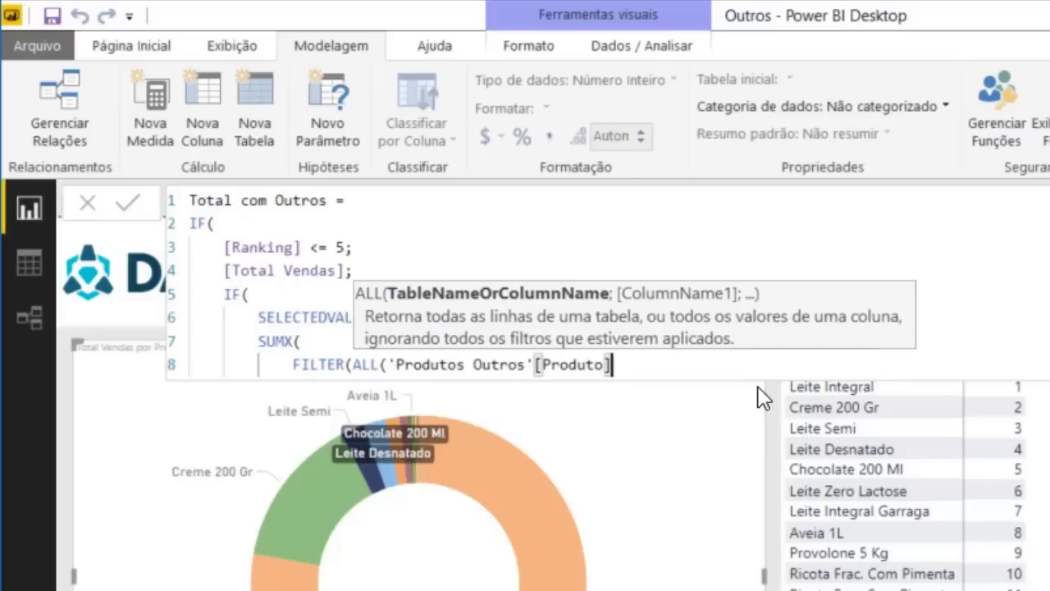
{"action": "type", "text": ");"}
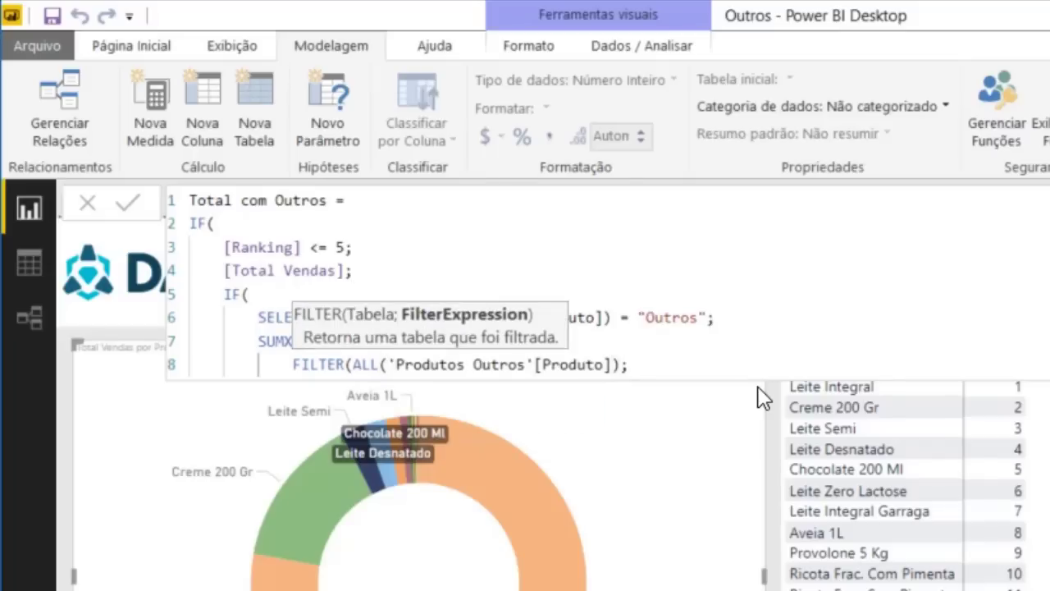
Complete the FILTER with the condition [Ranking]> 5 and start a new line for the SUMX expression.
{"action": "type", "text": "[Ra"}
{"action": "key", "text": "Tab"}
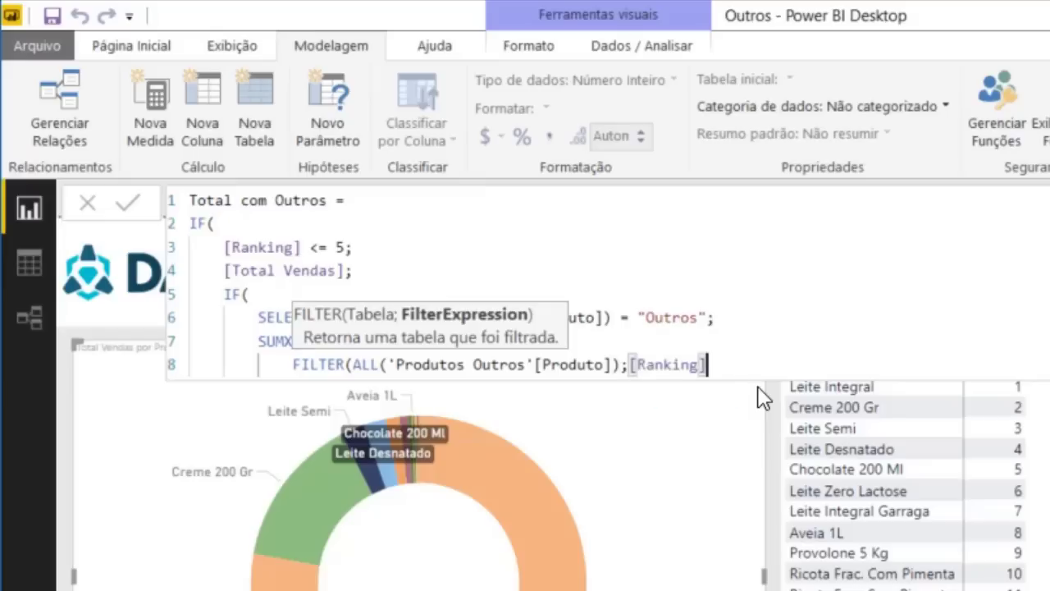
{"action": "type", "text": "> 5"}
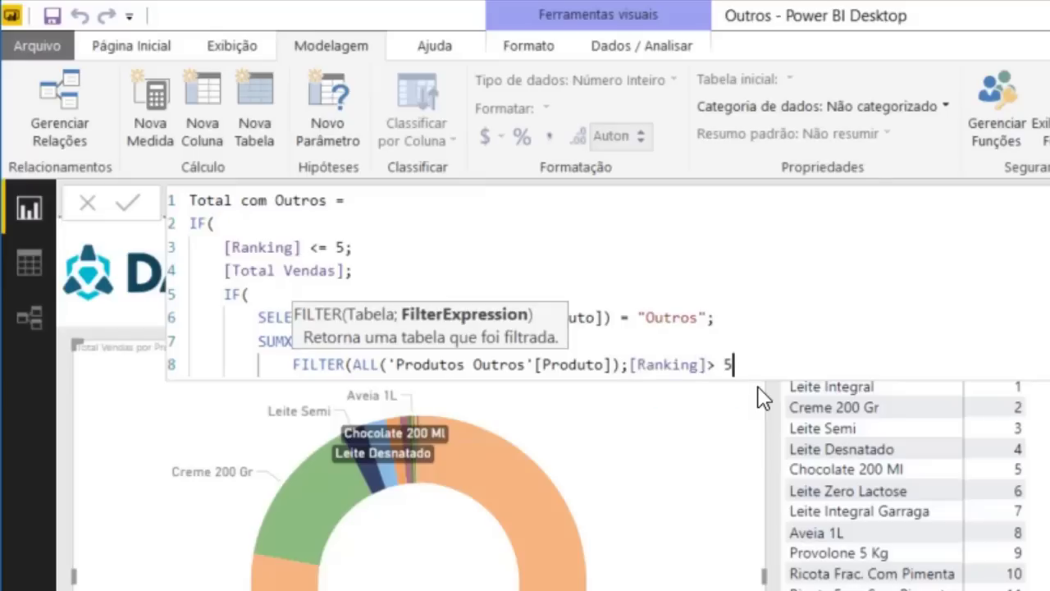
{"action": "type", "text": ")"}
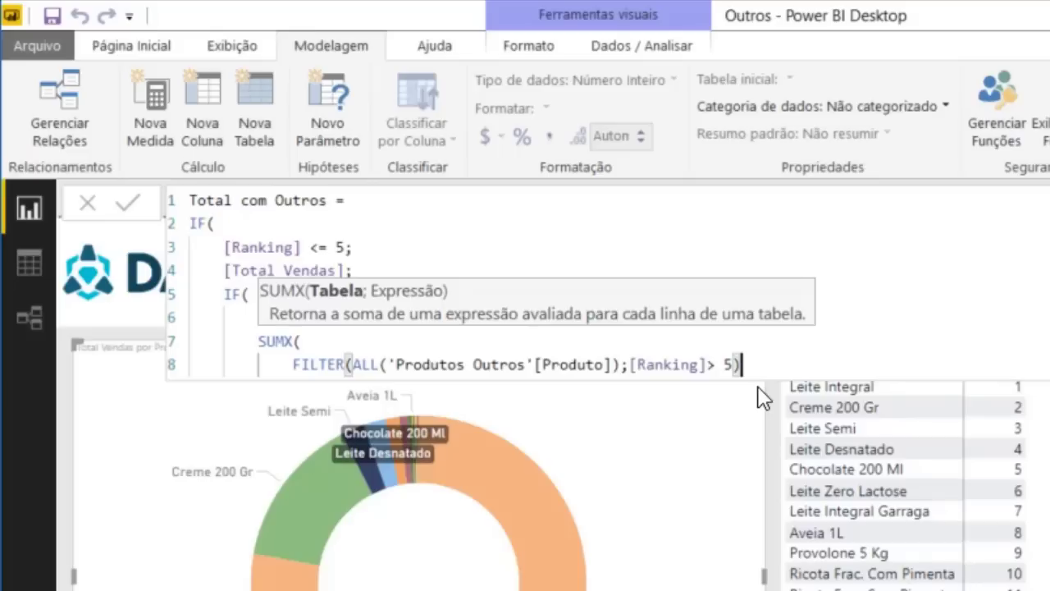
{"action": "type", "text": ";"}
{"action": "key", "text": "shift+Return"}
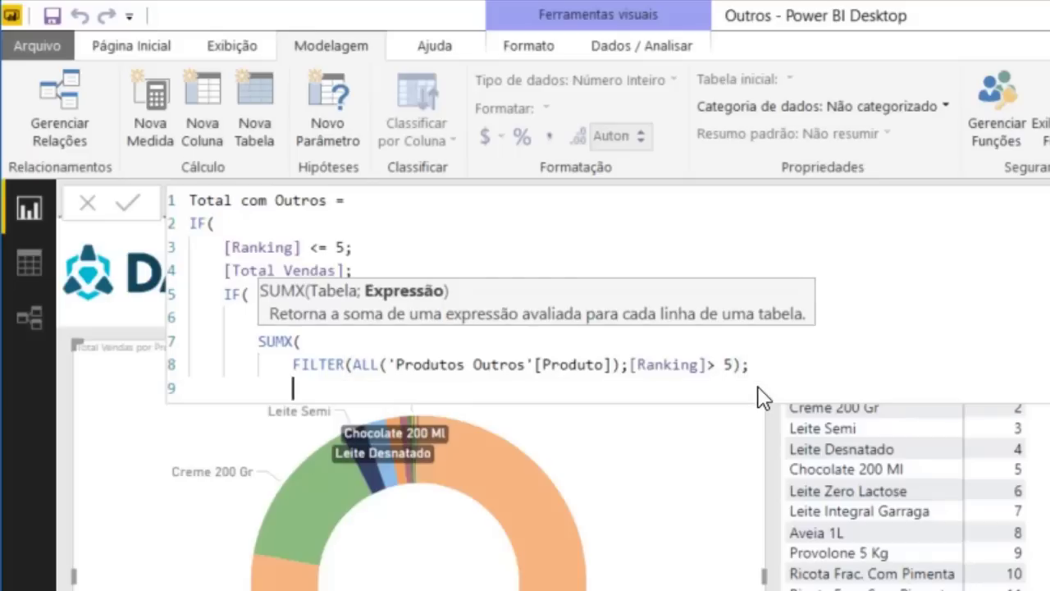
Use [Total Vendas] as the SUMX expression and close SUMX and both IFs, each parenthesis on its own line.
{"action": "type", "text": "[T"}
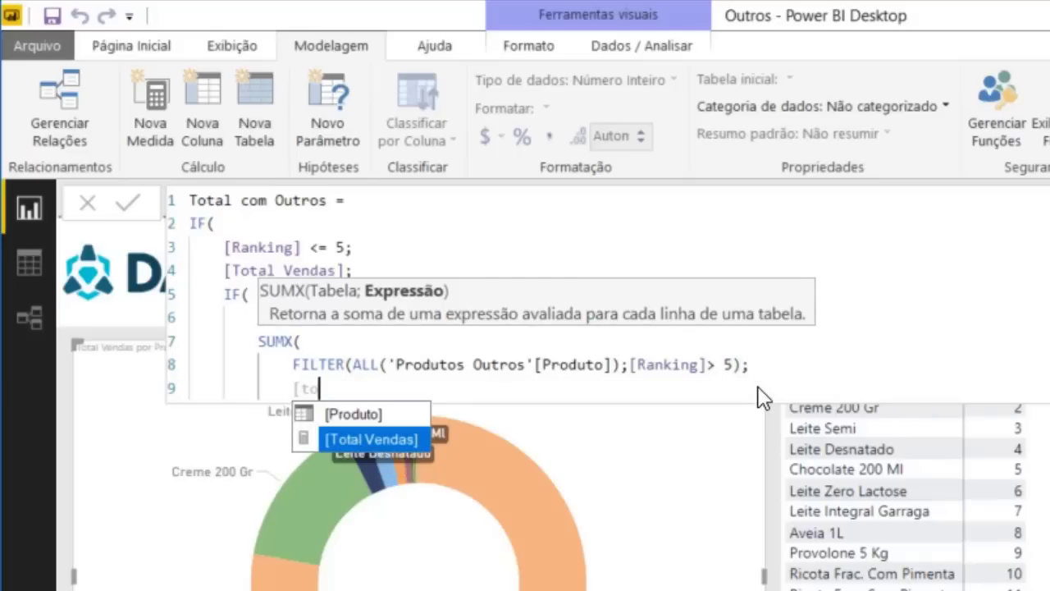
{"action": "key", "text": "Tab"}
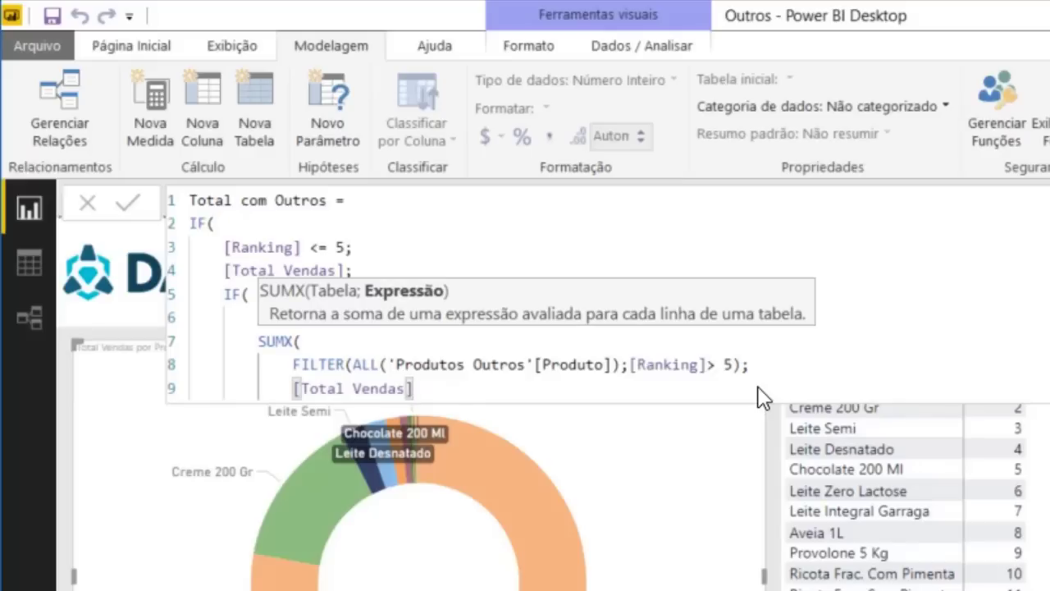
{"action": "key", "text": "shift+Return"}
{"action": "type", "text": ")"}
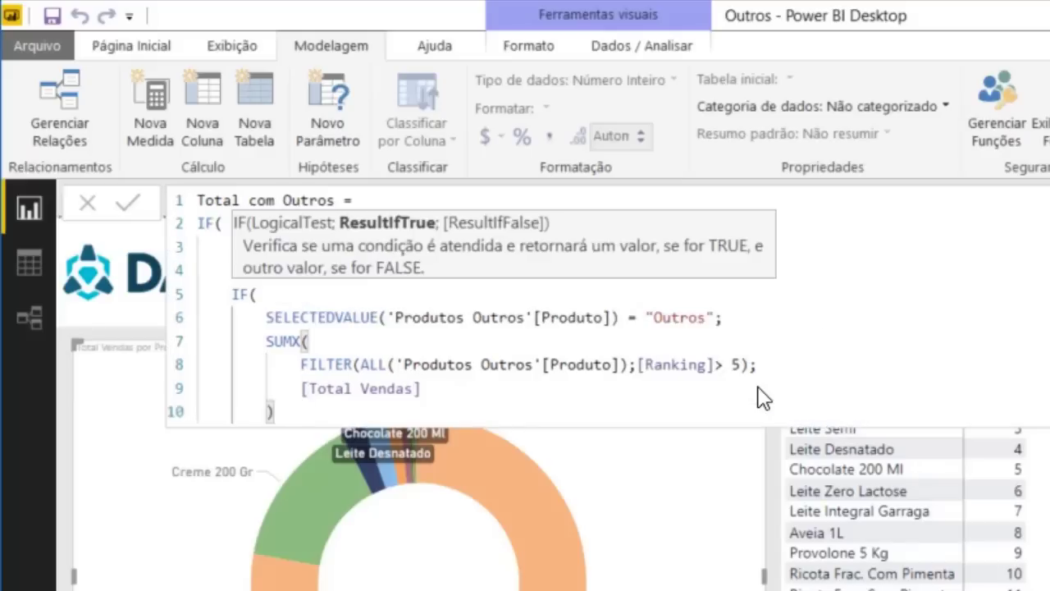
{"action": "key", "text": "shift+Return"}
{"action": "type", "text": ")"}
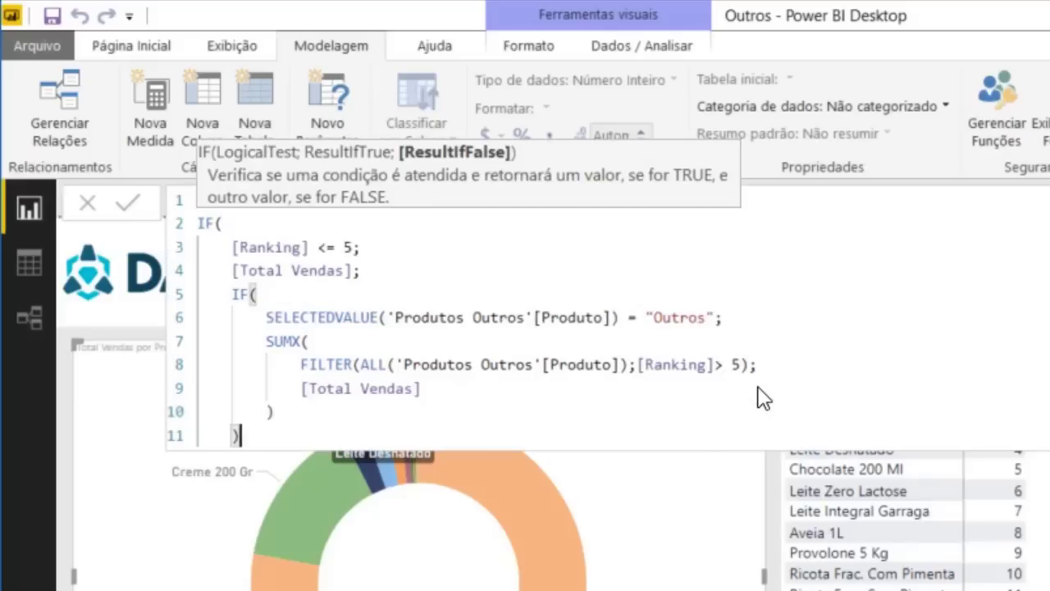
{"action": "key", "text": "shift+Return"}
{"action": "type", "text": ")"}
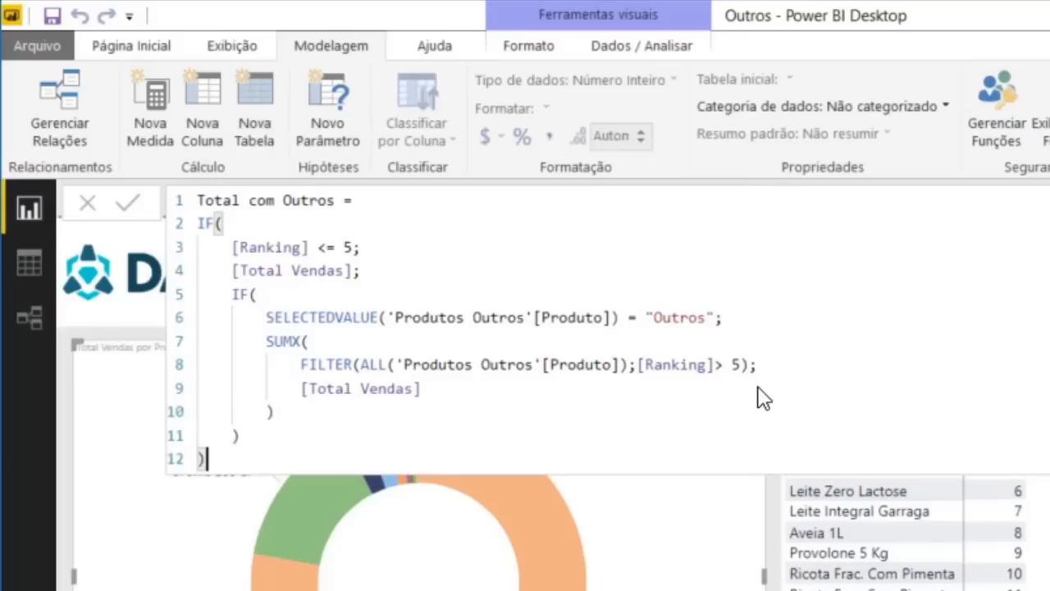
Review the formula of Total com Outros, commit the measure and collapse the formula editor.
{"action": "left_click", "coordinate": [221, 202]}
{"action": "left_click", "coordinate": [244, 461]}
{"action": "left_click_drag", "start_coordinate": [233, 247], "coordinate": [232, 270]}
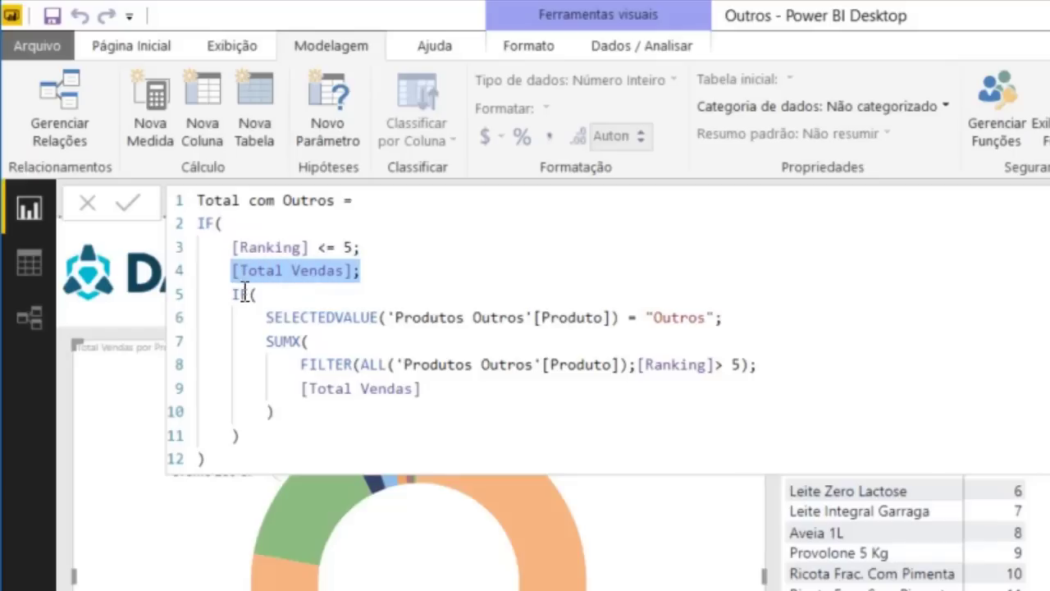
{"action": "left_click_drag", "start_coordinate": [263, 317], "coordinate": [732, 320]}
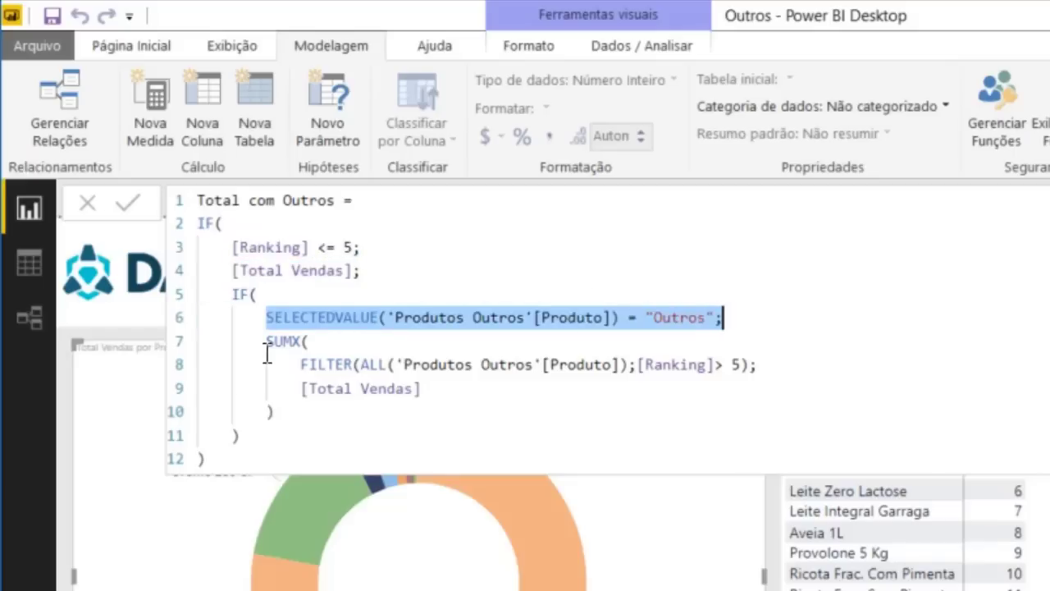
{"action": "left_click_drag", "start_coordinate": [265, 341], "coordinate": [284, 404]}
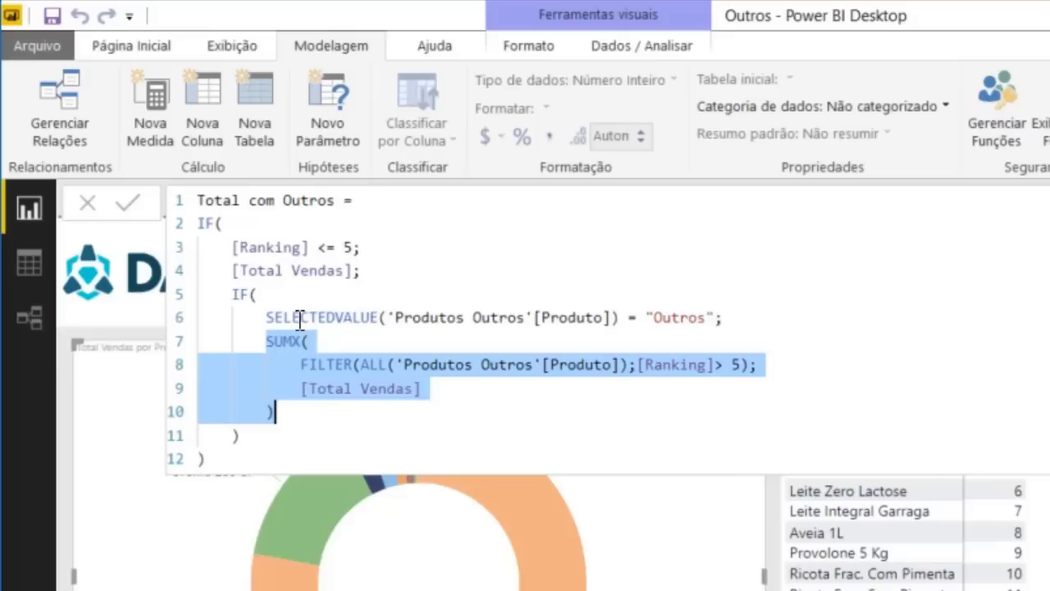
{"action": "left_click", "coordinate": [253, 442]}
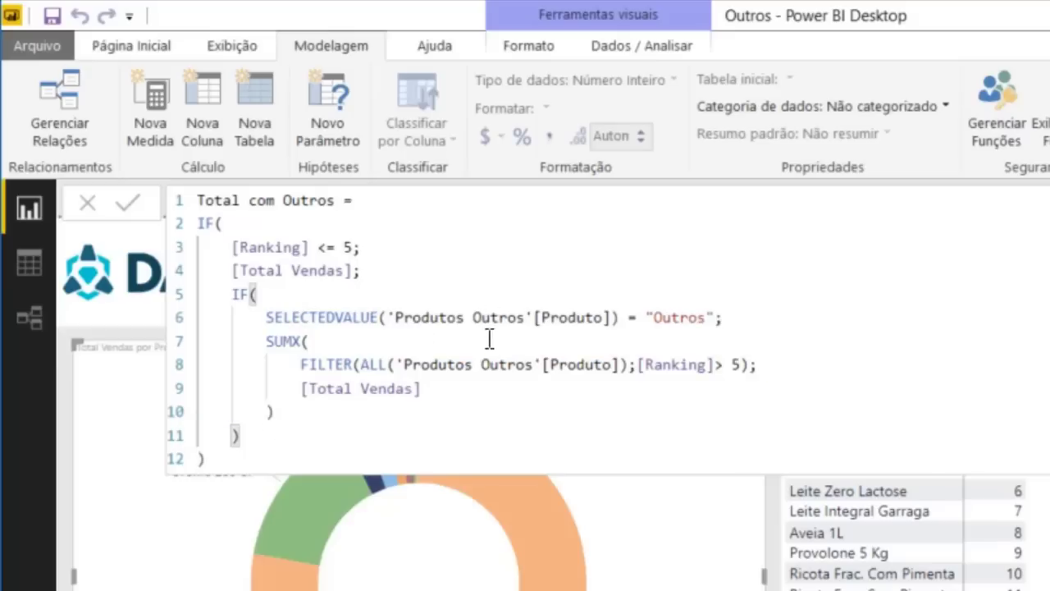
{"action": "key", "text": "Return"}
{"action": "left_click", "coordinate": [1049, 202]}
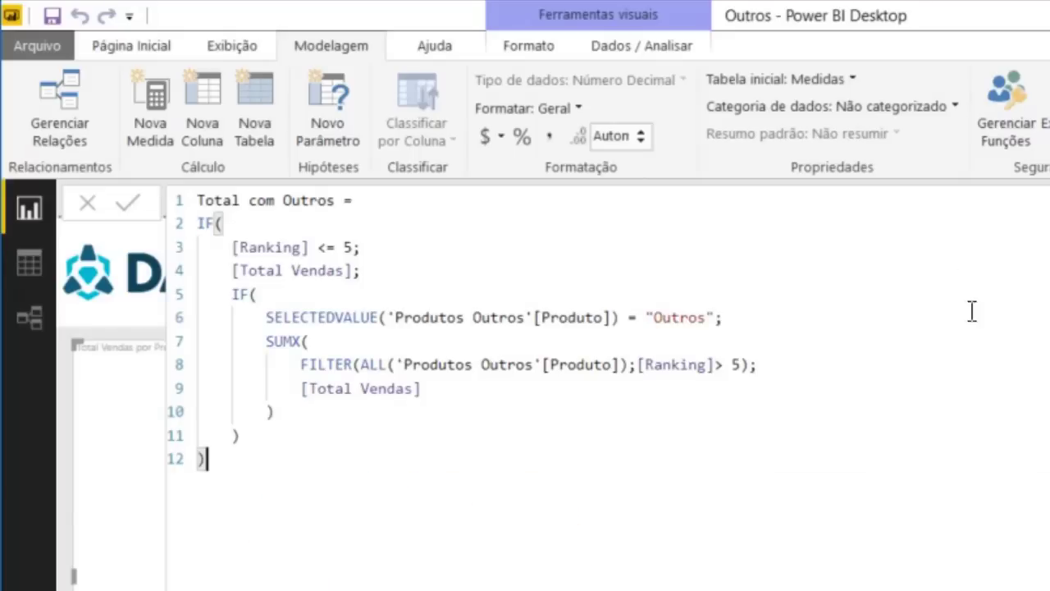
{"action": "left_click", "coordinate": [1011, 181]}
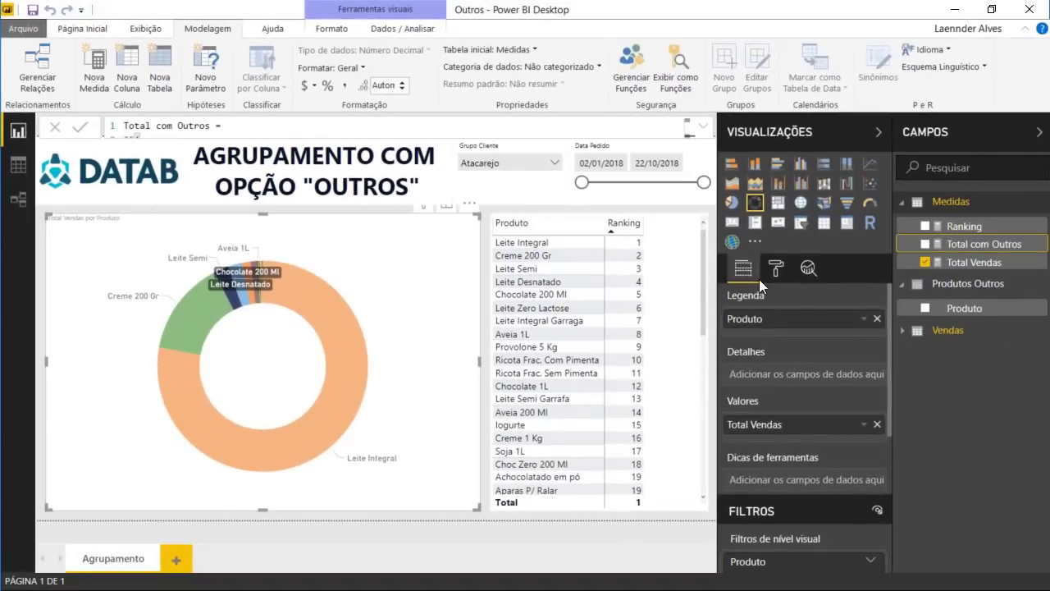
Replace the donut chart's legend with Produto from Produtos Outros and its values with the Total com Outros measure.
{"action": "left_click", "coordinate": [877, 319]}
{"action": "left_click_drag", "start_coordinate": [956, 310], "coordinate": [830, 322]}
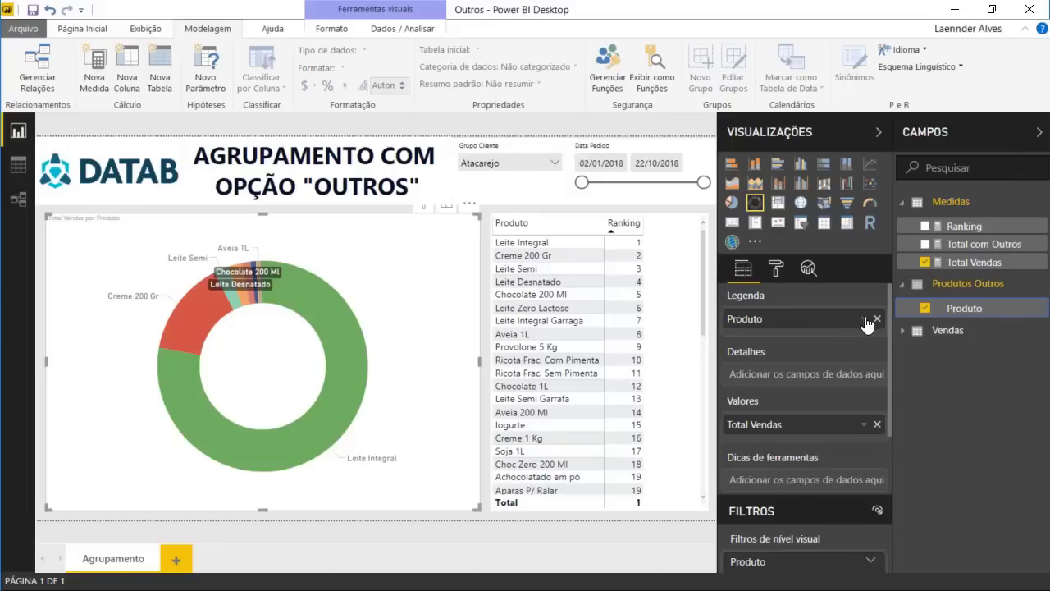
{"action": "left_click", "coordinate": [925, 262]}
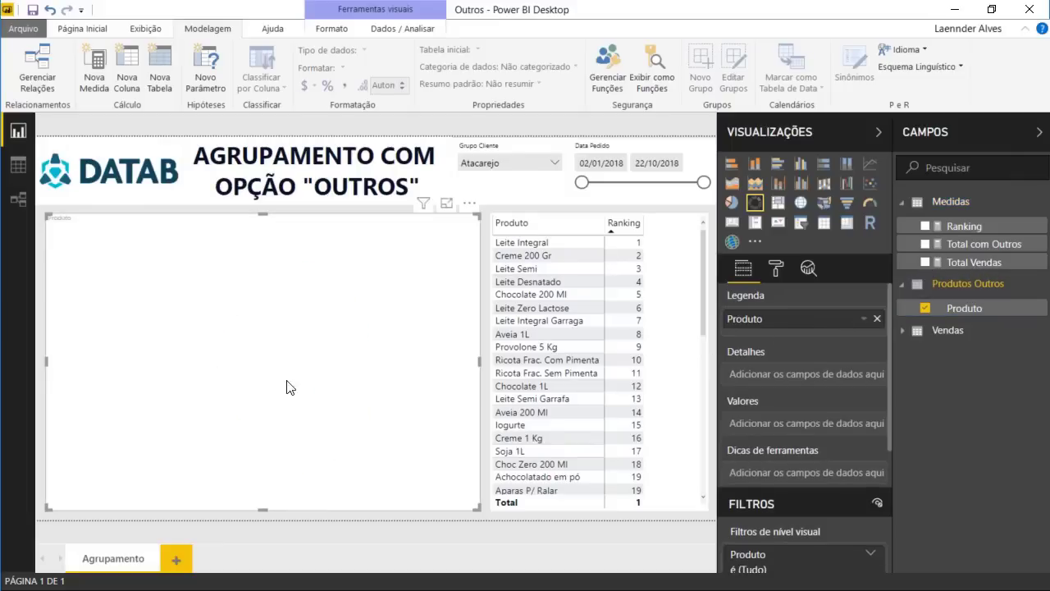
{"action": "left_click_drag", "start_coordinate": [985, 245], "coordinate": [783, 423]}
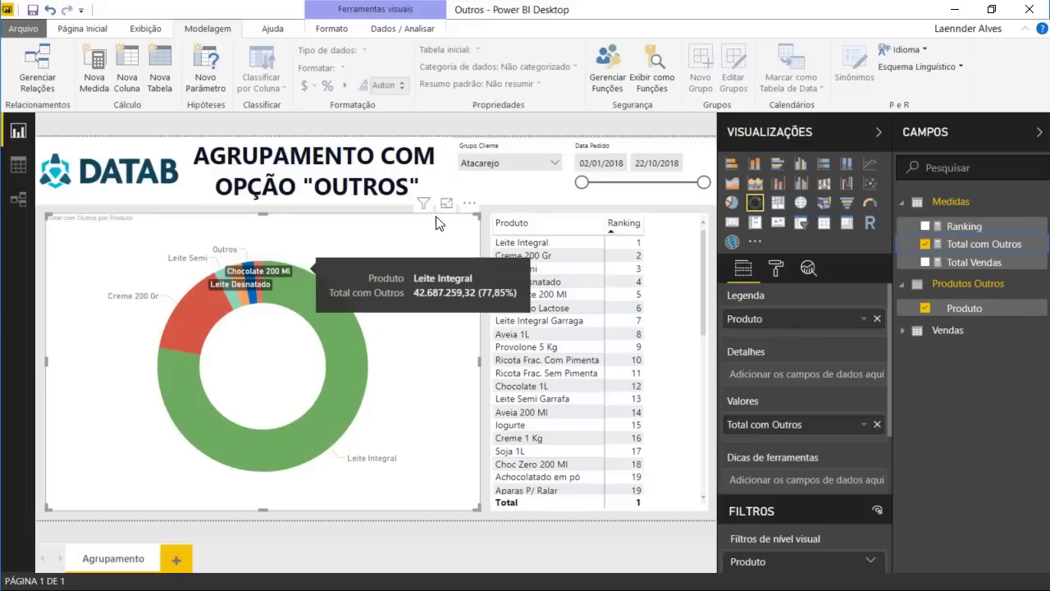
Clear Atacarejo from the Grupo Cliente slicer and check the values of the donut chart's slices.
{"action": "left_click", "coordinate": [488, 163]}
{"action": "left_click", "coordinate": [483, 191]}
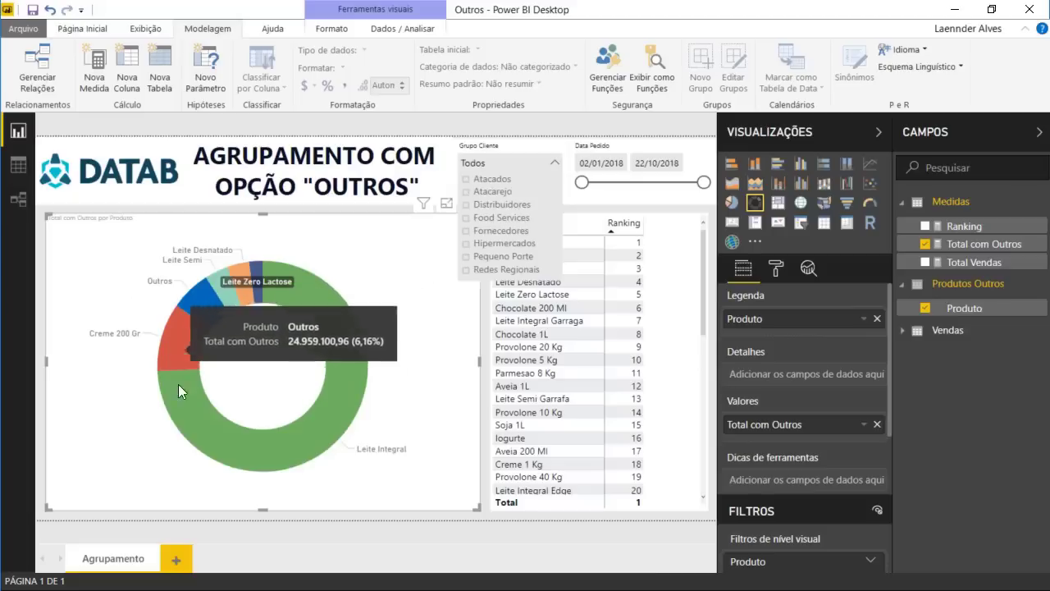
{"action": "mouse_move", "coordinate": [208, 300]}
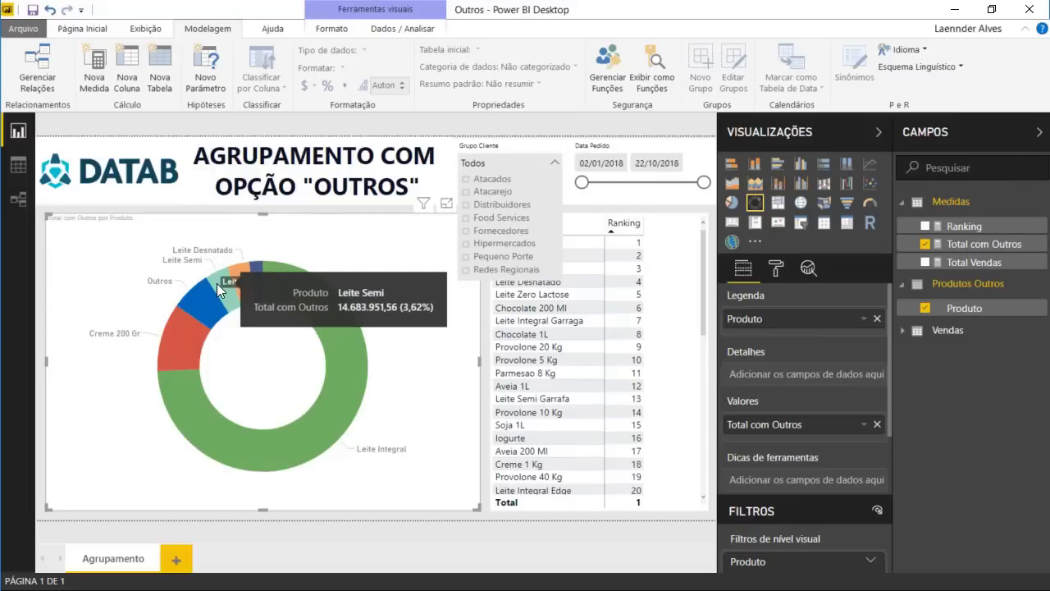
{"action": "mouse_move", "coordinate": [249, 275]}
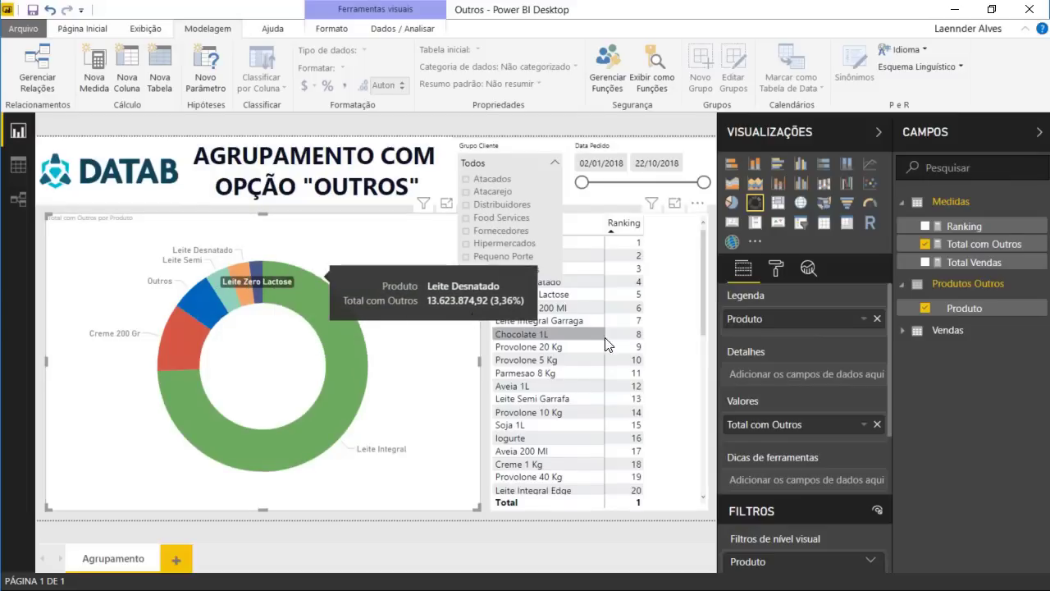
{"action": "left_click", "coordinate": [448, 257]}
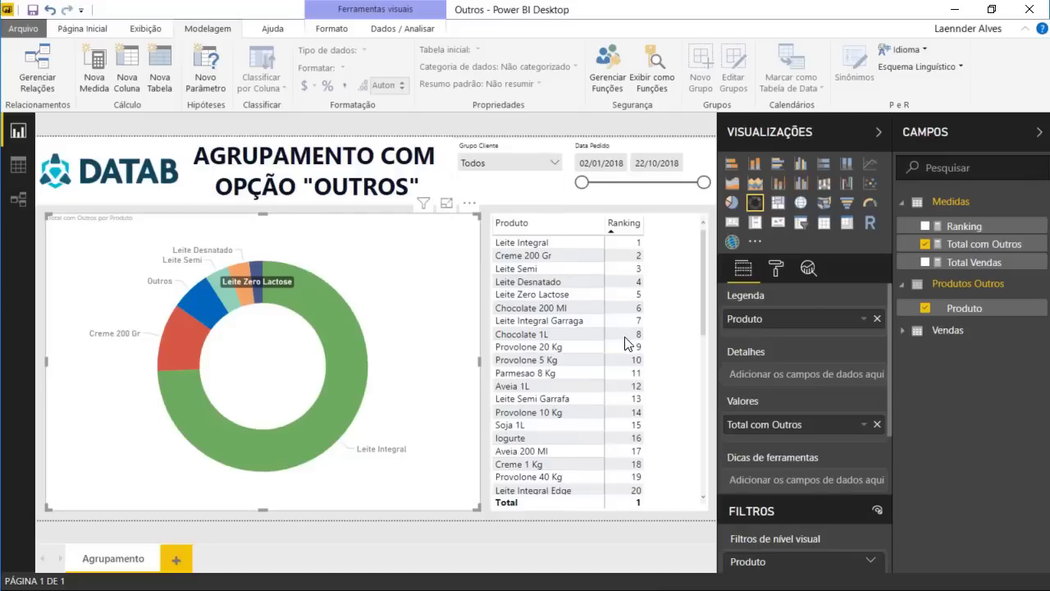
Add the Ranking measure to the donut chart's tooltips and sort the chart by Ranking in ascending order.
{"action": "left_click_drag", "start_coordinate": [970, 229], "coordinate": [818, 484]}
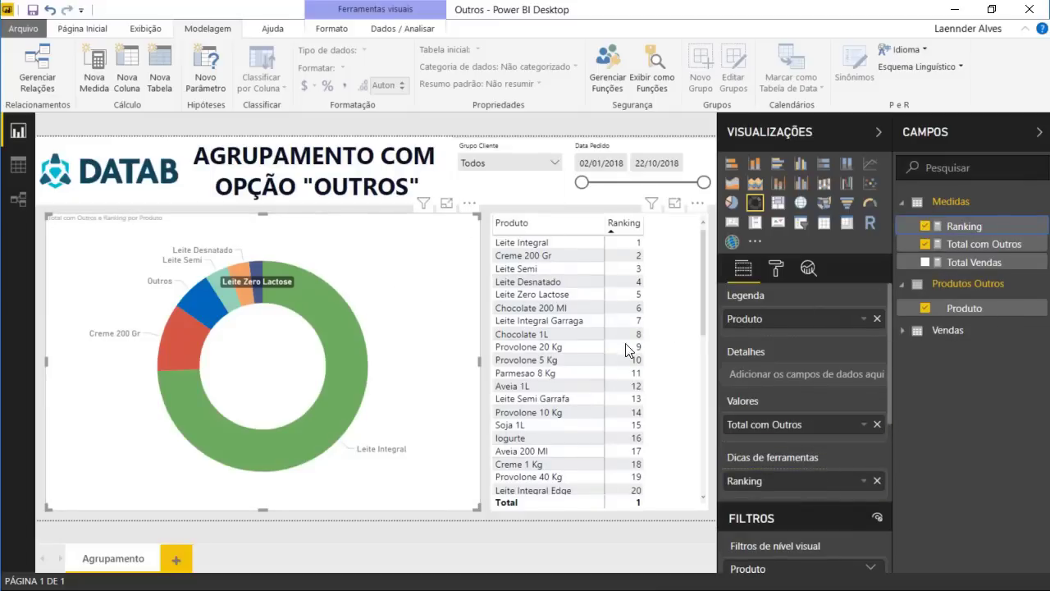
{"action": "mouse_move", "coordinate": [358, 336]}
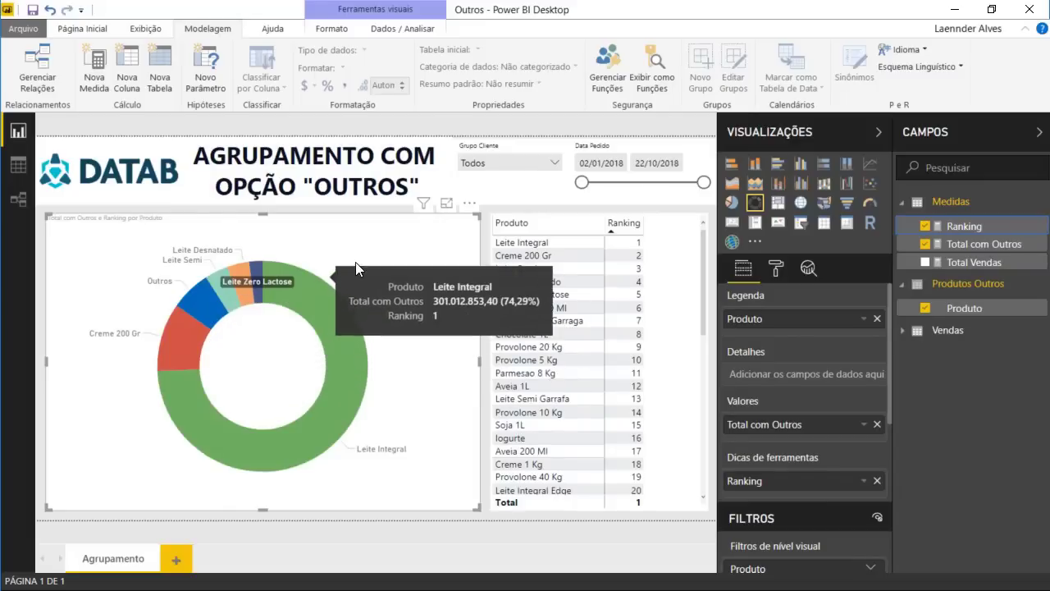
{"action": "left_click", "coordinate": [470, 205]}
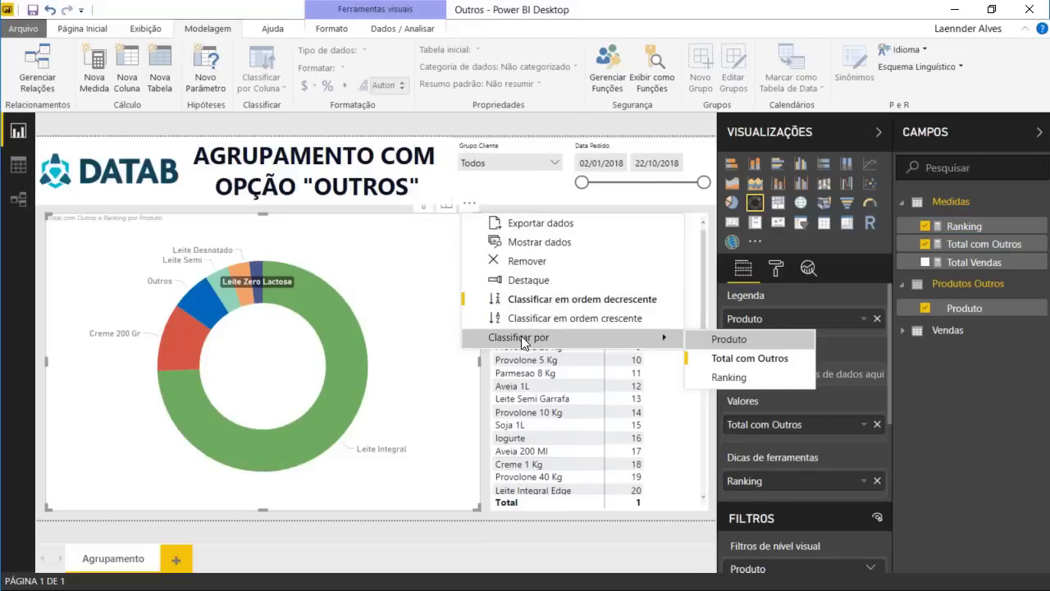
{"action": "mouse_move", "coordinate": [668, 339]}
{"action": "left_click", "coordinate": [722, 377]}
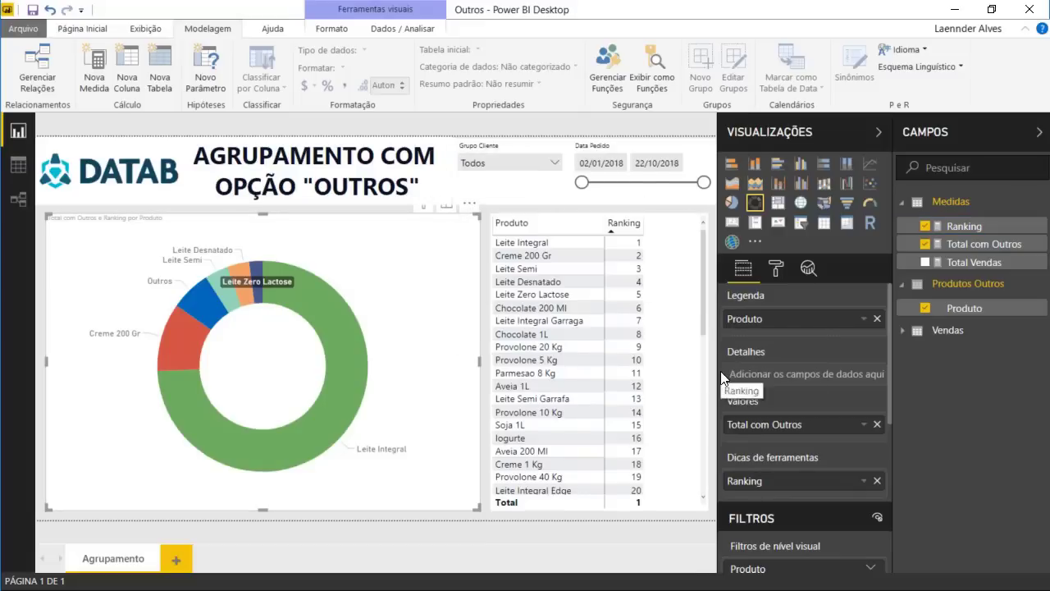
{"action": "left_click", "coordinate": [470, 205]}
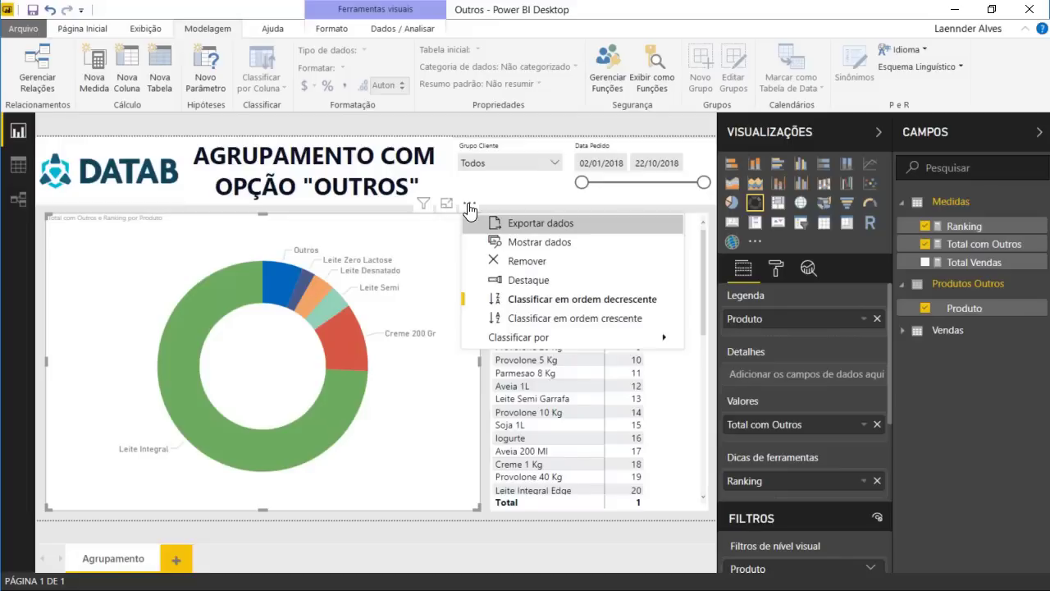
{"action": "left_click", "coordinate": [541, 319]}
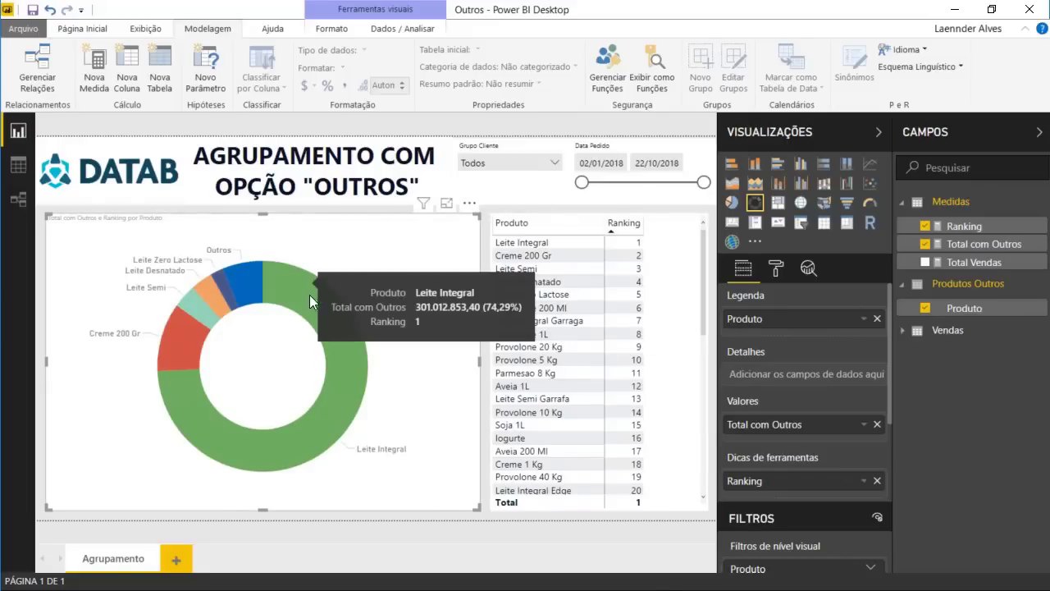
{"action": "mouse_move", "coordinate": [180, 337]}
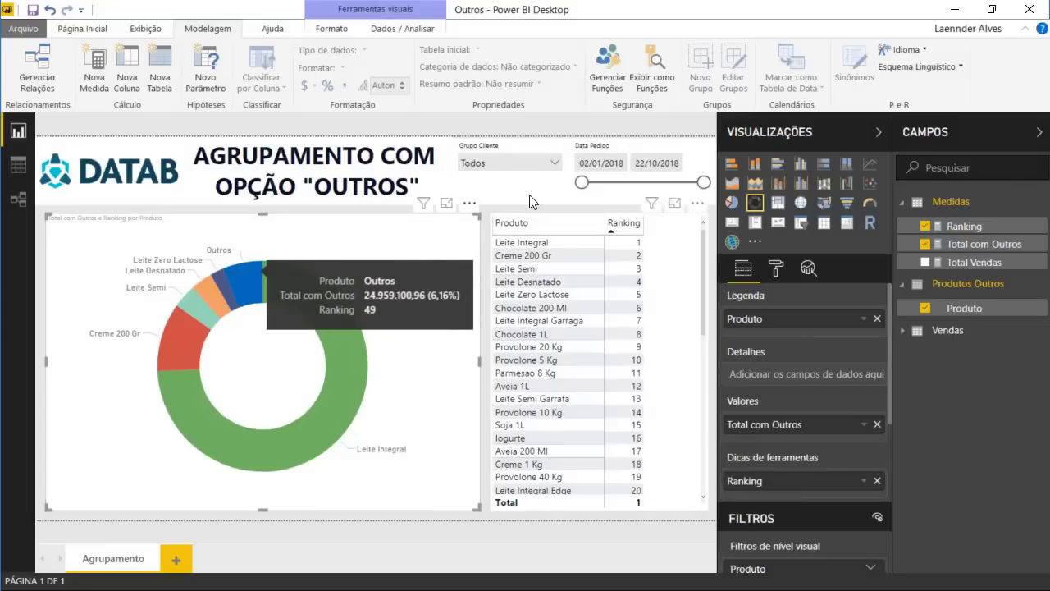
Filter the report to the Distribuidores customer group using the Grupo Cliente slicer.
{"action": "left_click", "coordinate": [518, 163]}
{"action": "left_click", "coordinate": [492, 205]}
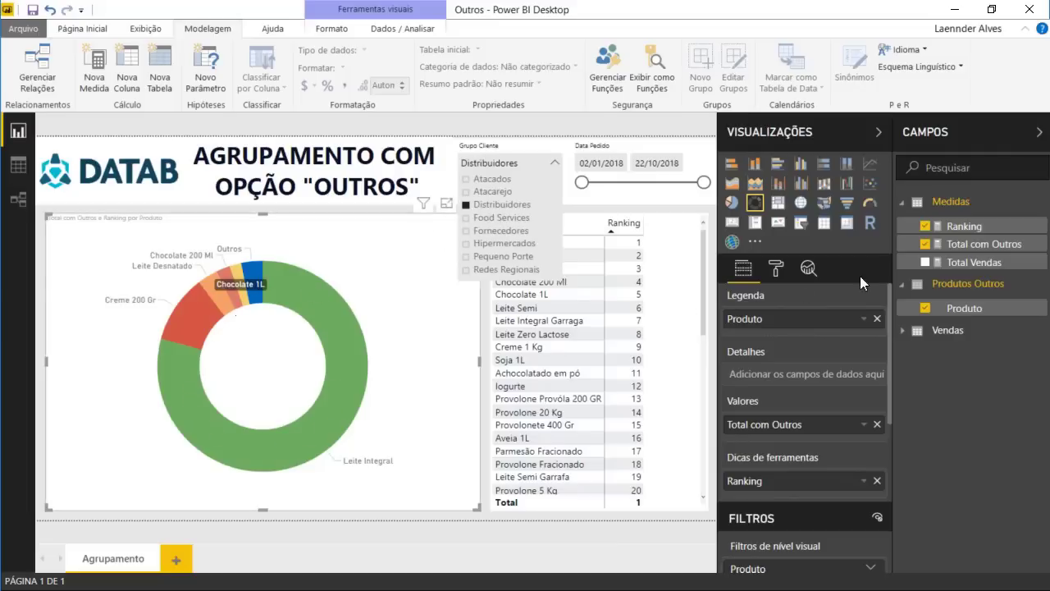
Change both Ranking thresholds in the Total com Outros measure to 3, commit the formula and collapse its editor.
{"action": "left_click", "coordinate": [973, 249]}
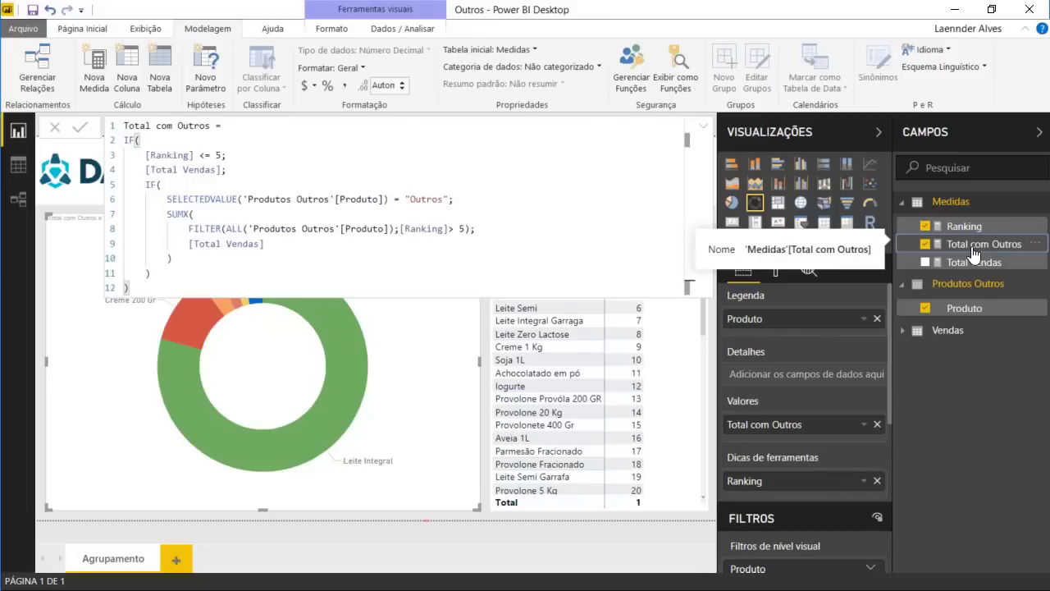
{"action": "left_click", "coordinate": [216, 154]}
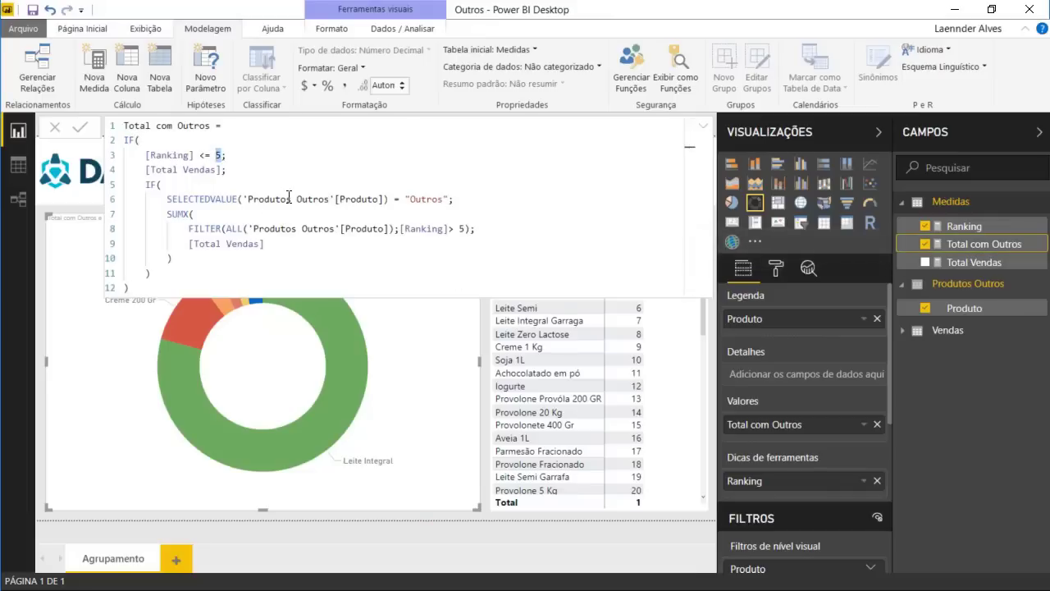
{"action": "type", "text": "3"}
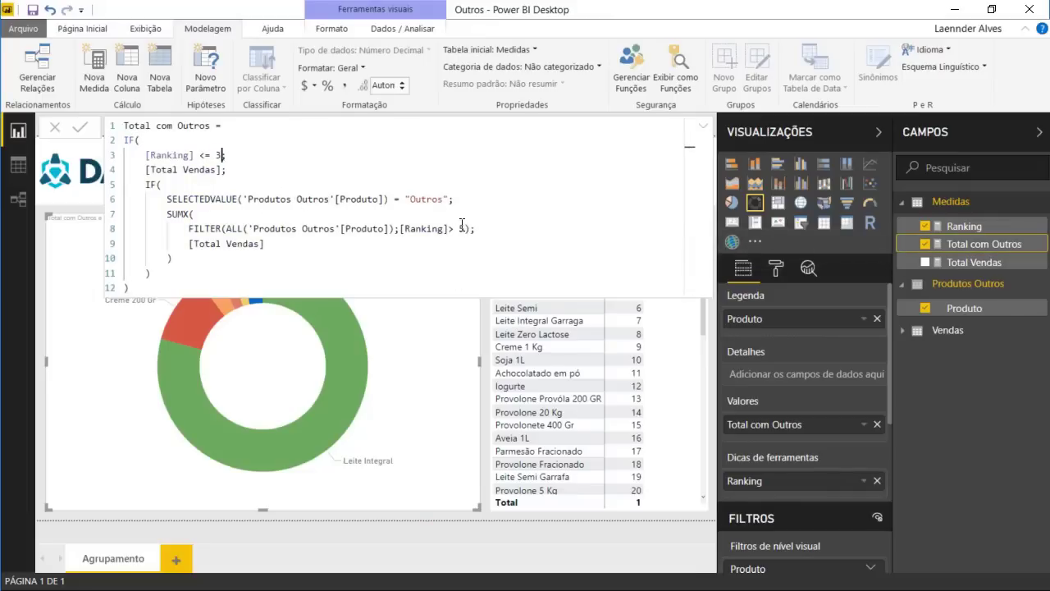
{"action": "double_click", "coordinate": [462, 228]}
{"action": "type", "text": "3"}
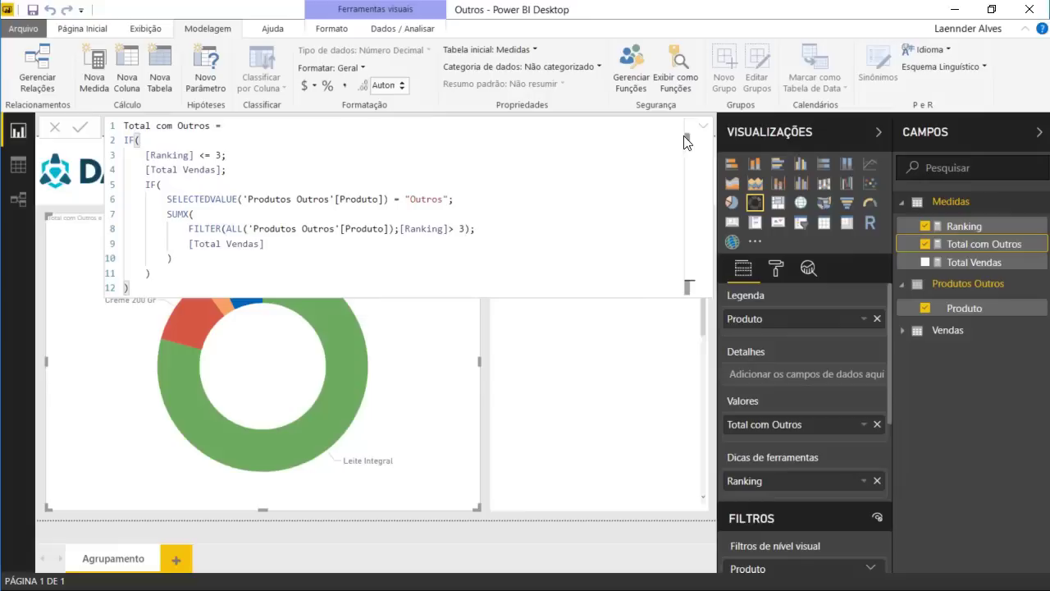
{"action": "left_click", "coordinate": [703, 127]}
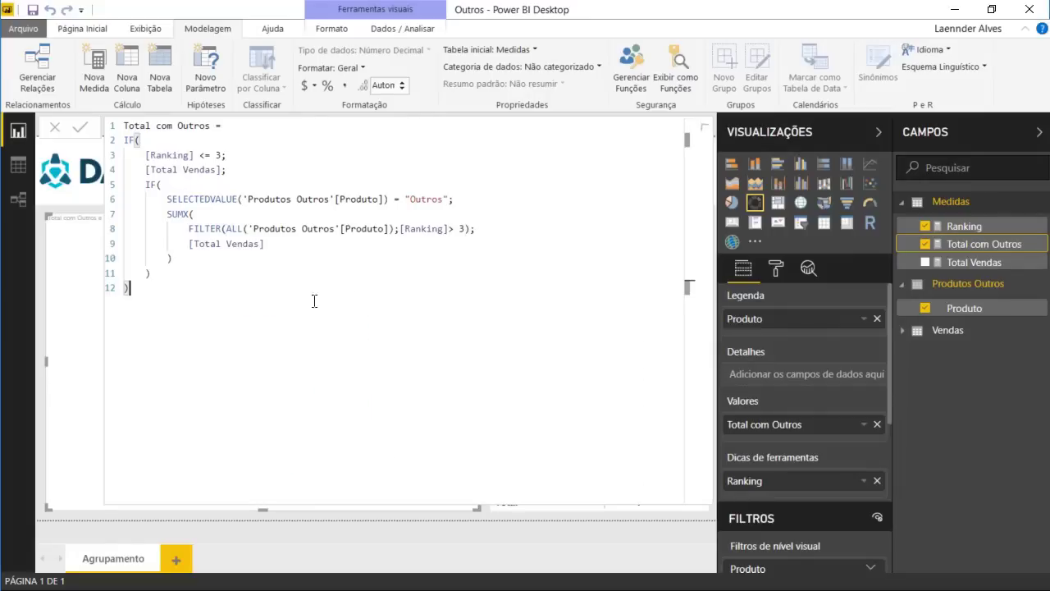
{"action": "left_click", "coordinate": [704, 127]}
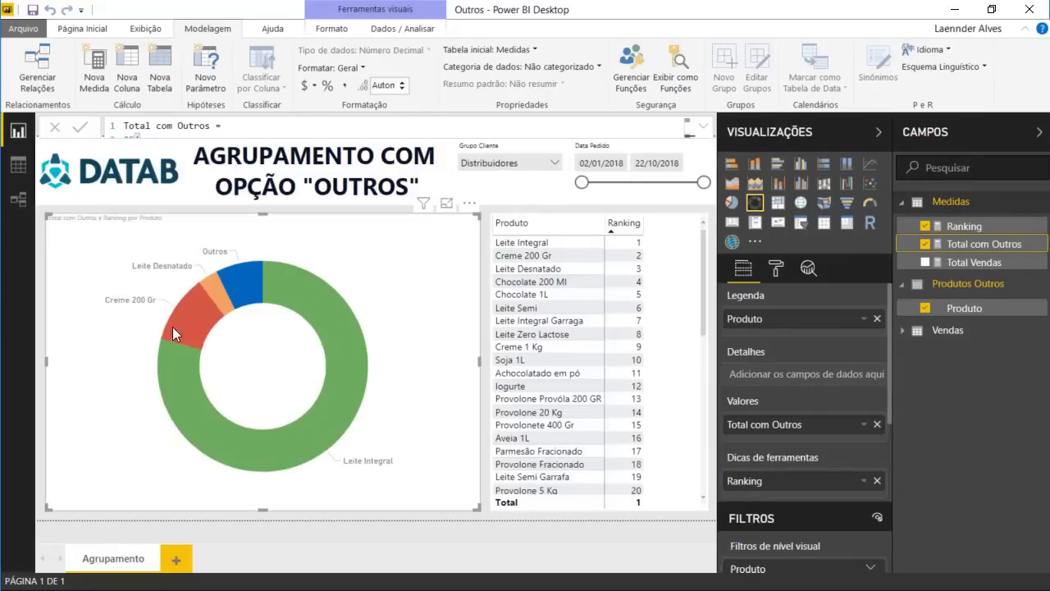